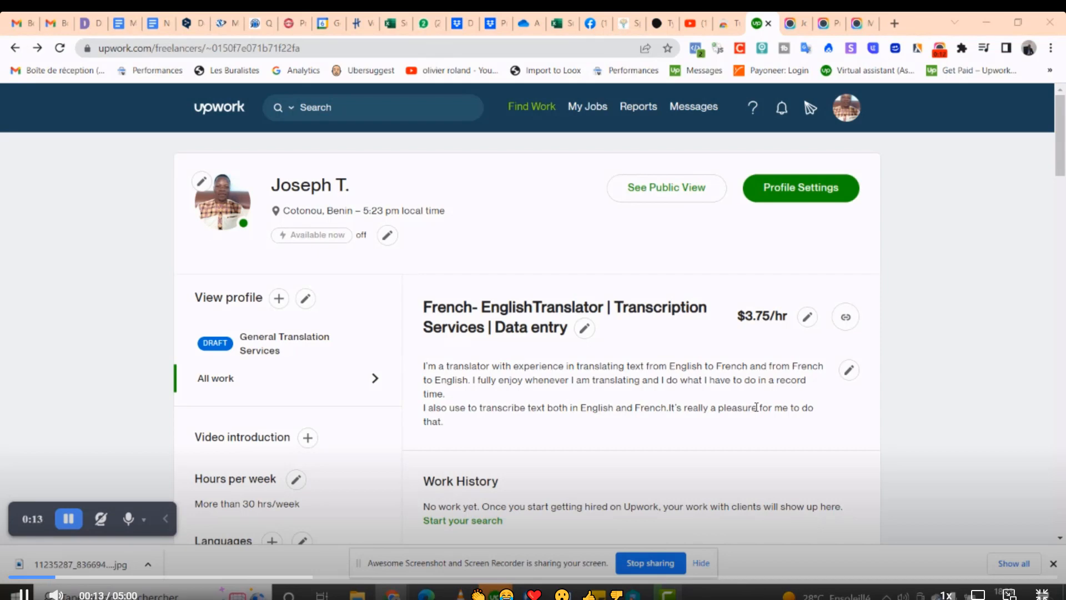
- Review the freelancer profile's overview, work history, portfolio and skills, including the description of the Translation skill
{"action": "scroll", "coordinate": [600, 325], "scroll_direction": "down", "scroll_amount": 5}
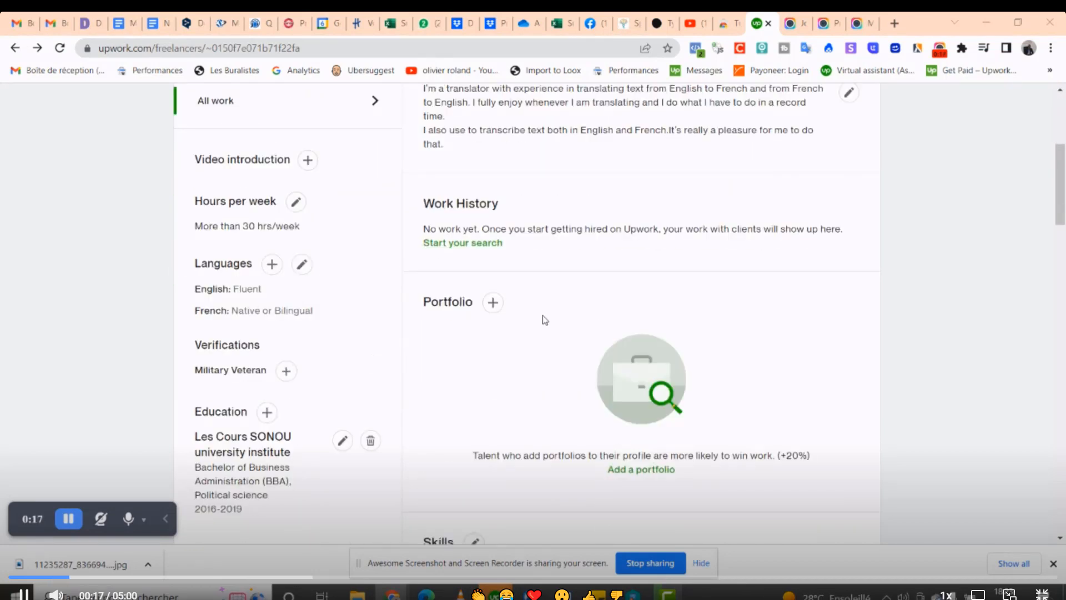
{"action": "scroll", "coordinate": [545, 320], "scroll_direction": "up", "scroll_amount": 4}
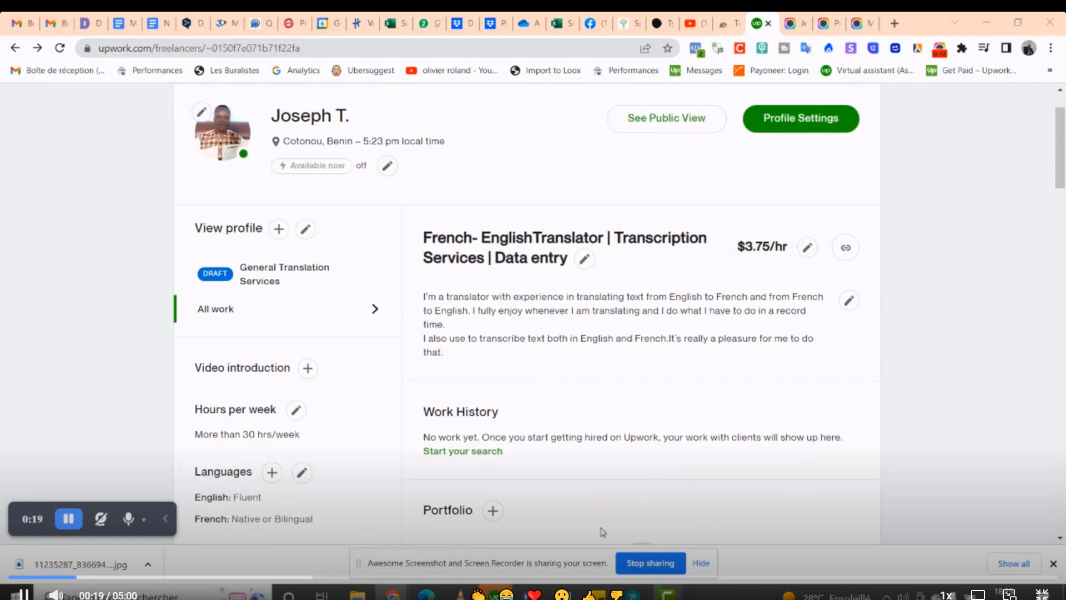
{"action": "scroll", "coordinate": [558, 289], "scroll_direction": "down", "scroll_amount": 5}
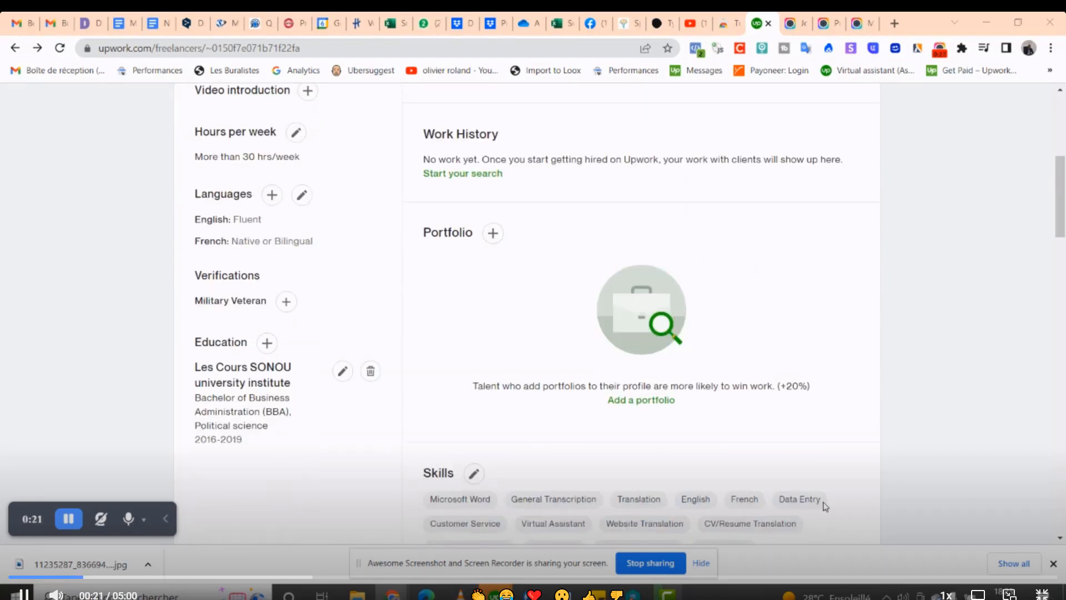
{"action": "left_click", "coordinate": [629, 500]}
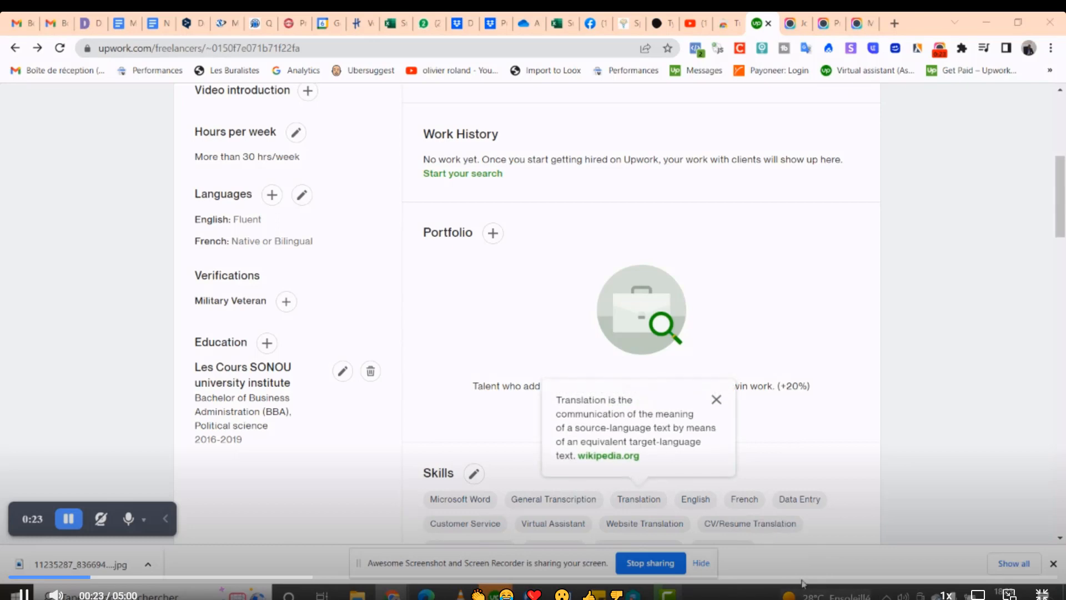
{"action": "scroll", "coordinate": [778, 471], "scroll_direction": "up", "scroll_amount": 4}
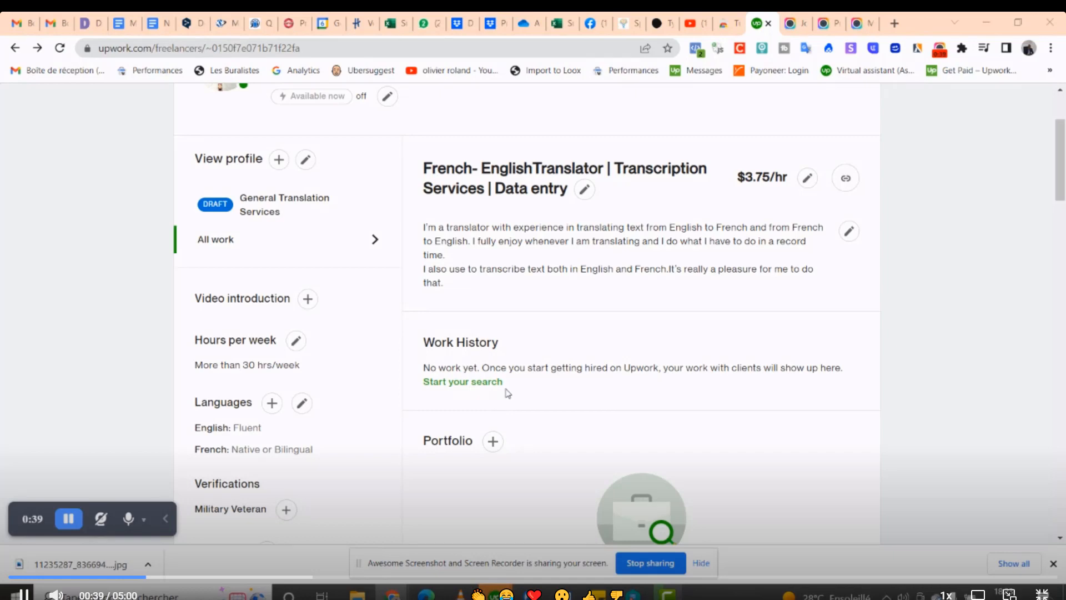
{"action": "scroll", "coordinate": [688, 353], "scroll_direction": "up", "scroll_amount": 3}
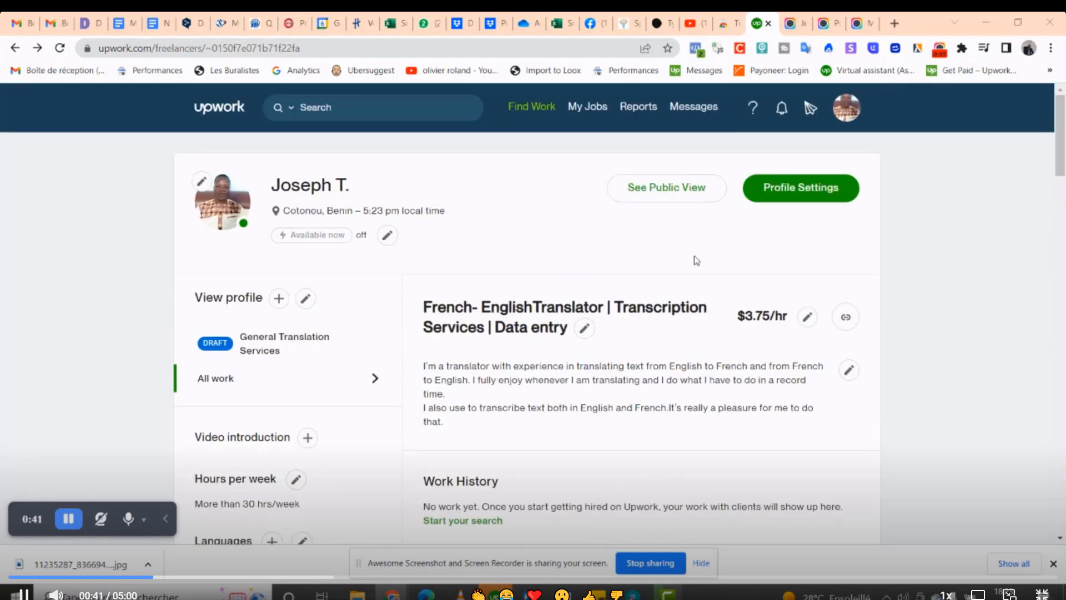
- Open the profile settings and set the project preference to Long-term projects (3+ months)
{"action": "left_click", "coordinate": [800, 190]}
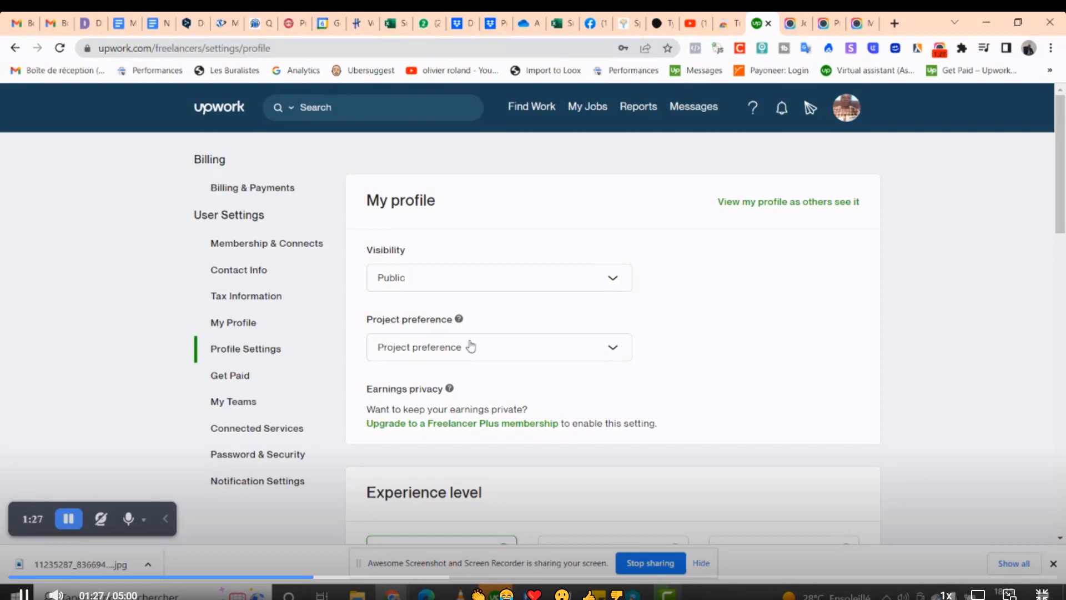
{"action": "left_click", "coordinate": [611, 349]}
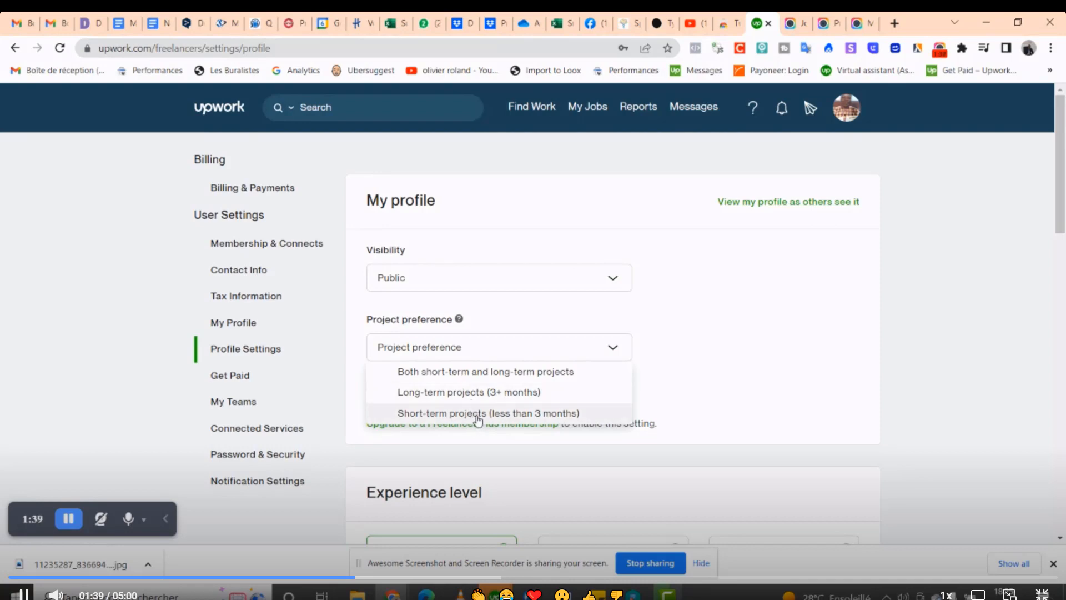
{"action": "left_click", "coordinate": [472, 393]}
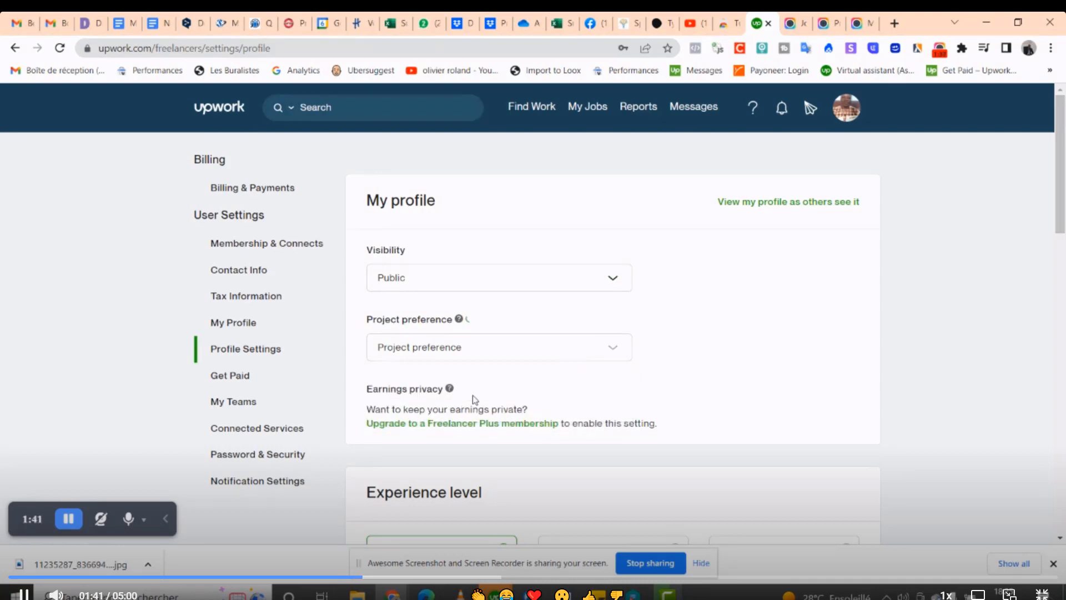
- Edit the profile categories, adding Data Entry & Transcription Services, Virtual Assistance and Project Management from Admin Support
{"action": "scroll", "coordinate": [745, 389], "scroll_direction": "down", "scroll_amount": 4}
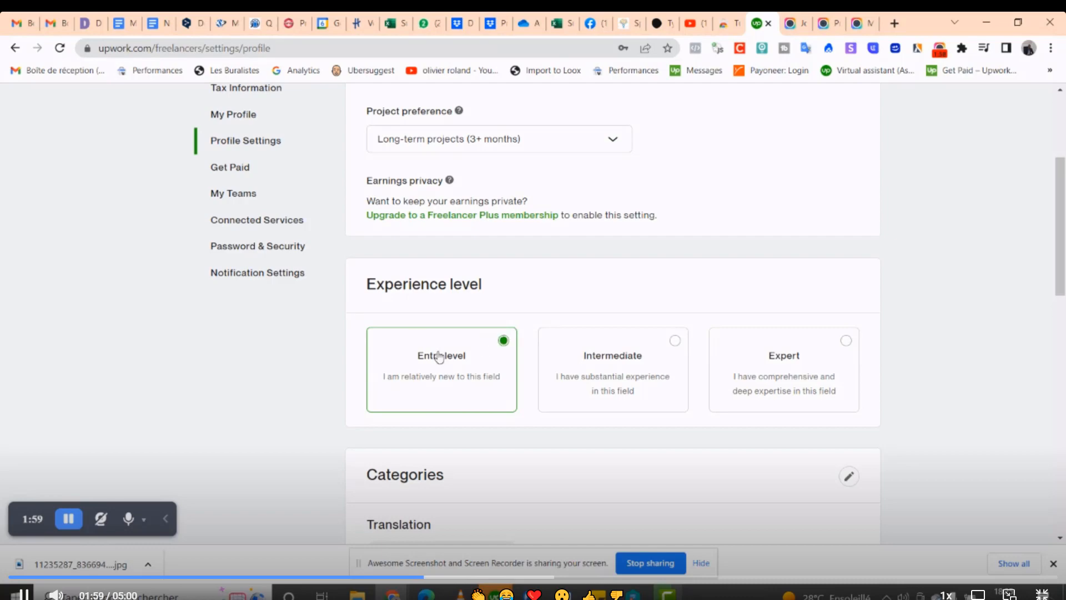
{"action": "scroll", "coordinate": [545, 428], "scroll_direction": "down", "scroll_amount": 2}
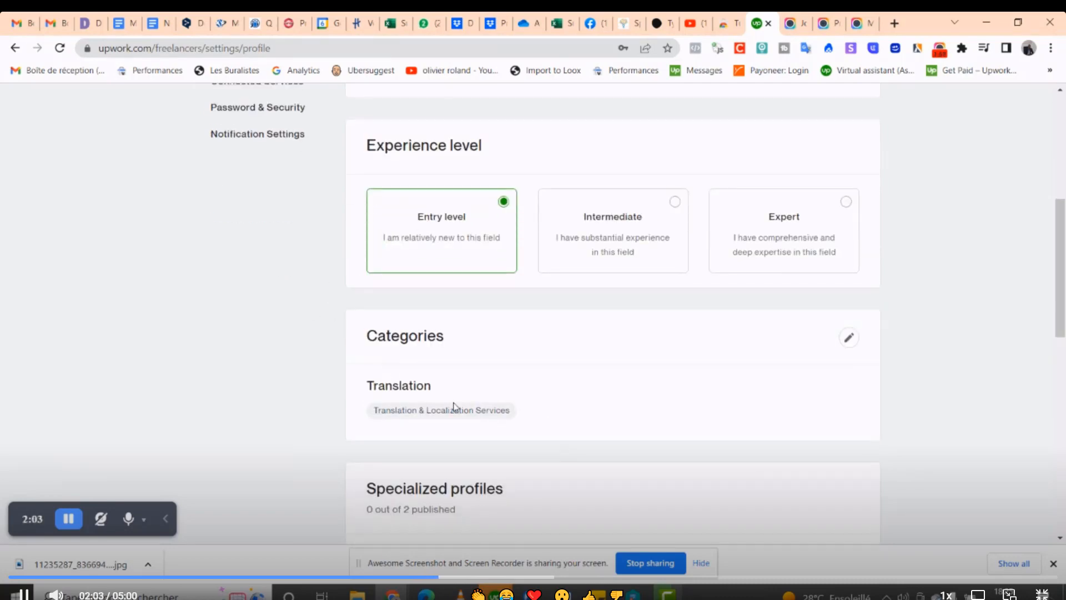
{"action": "left_click_drag", "start_coordinate": [528, 414], "coordinate": [377, 414]}
{"action": "left_click", "coordinate": [372, 424]}
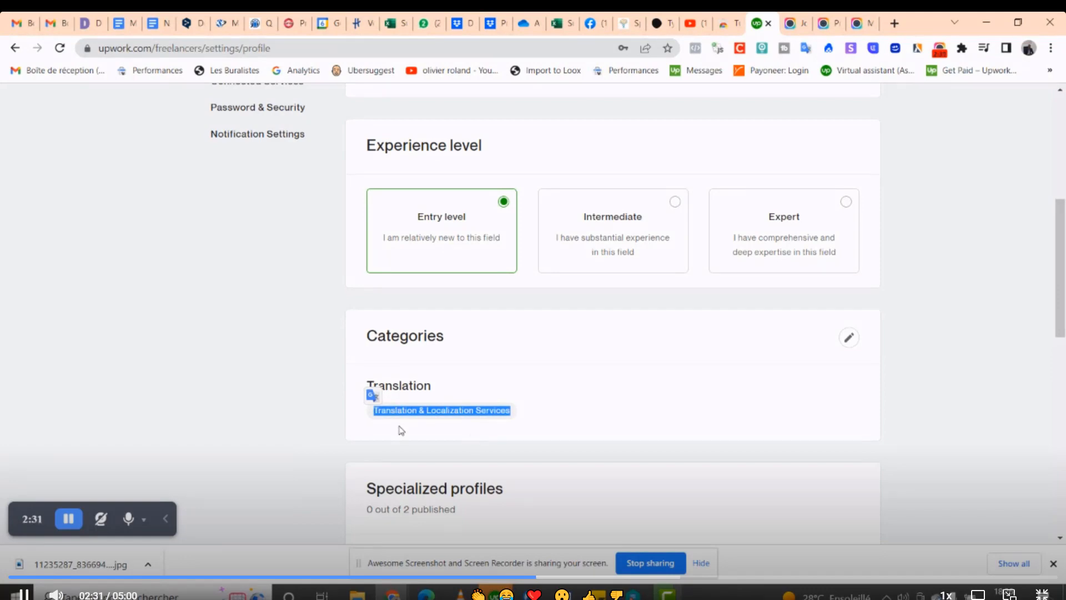
{"action": "left_click", "coordinate": [850, 340]}
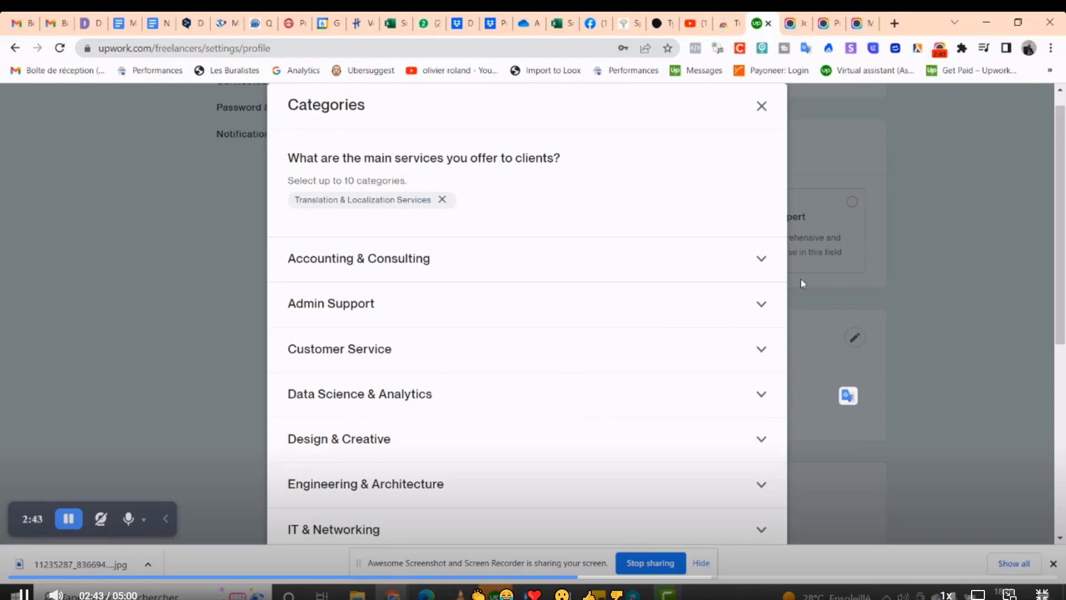
{"action": "left_click", "coordinate": [764, 305]}
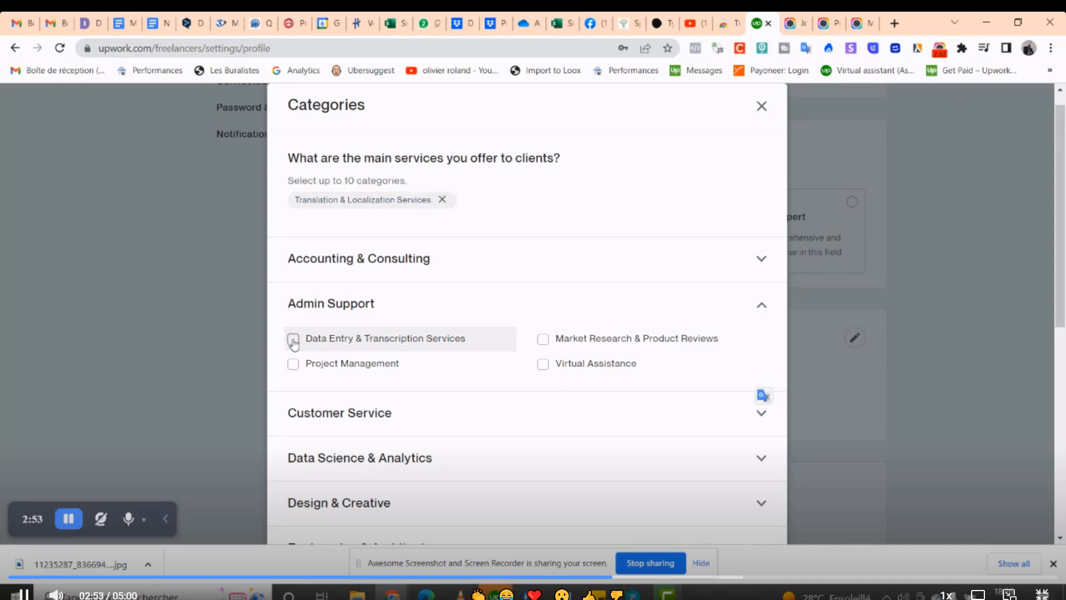
{"action": "left_click", "coordinate": [293, 340]}
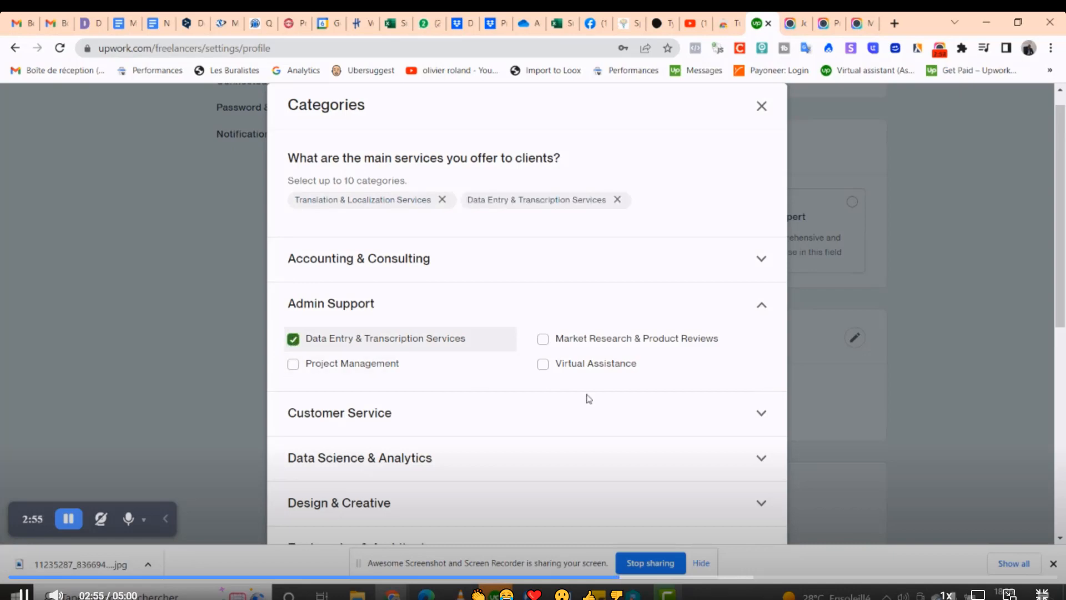
{"action": "left_click", "coordinate": [544, 370]}
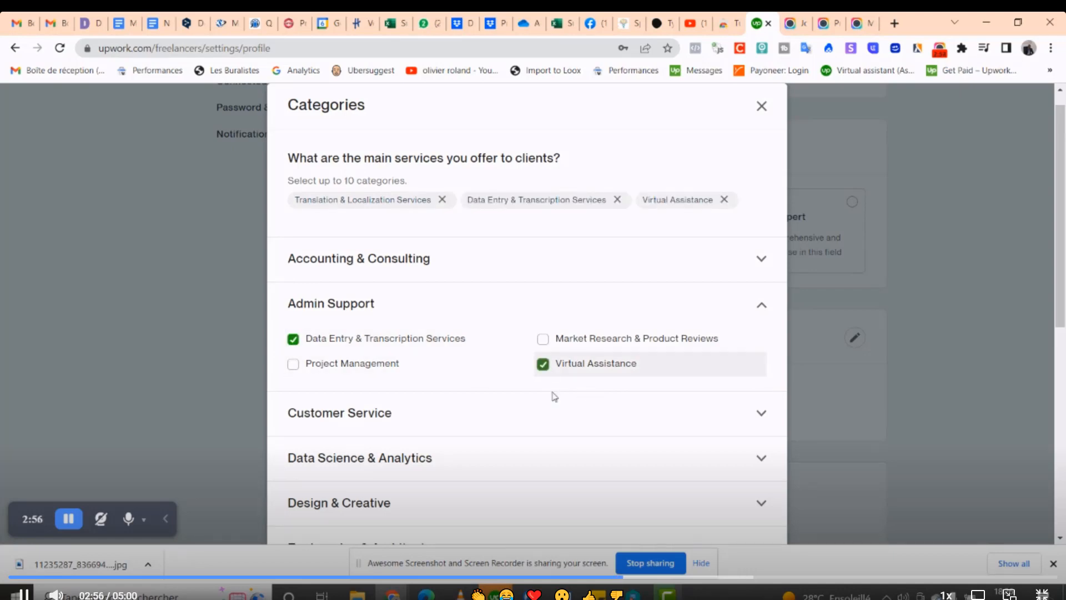
{"action": "left_click", "coordinate": [293, 365]}
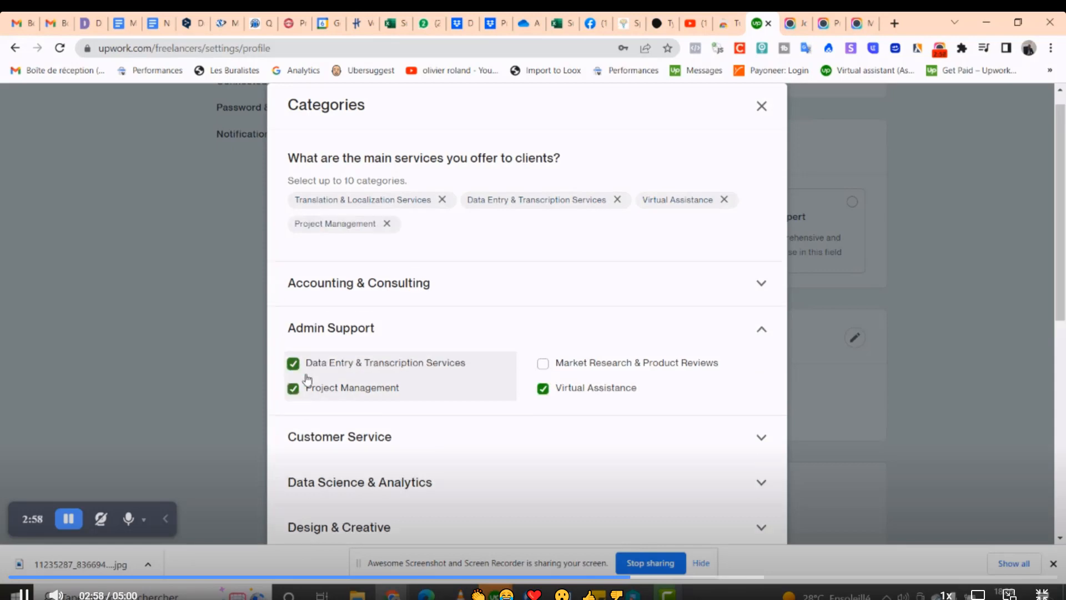
- Add the Community Management & Tagging category under Customer Service, leaving Customer Experience & Tech Support unselected
{"action": "left_click", "coordinate": [760, 331]}
{"action": "left_click", "coordinate": [738, 376]}
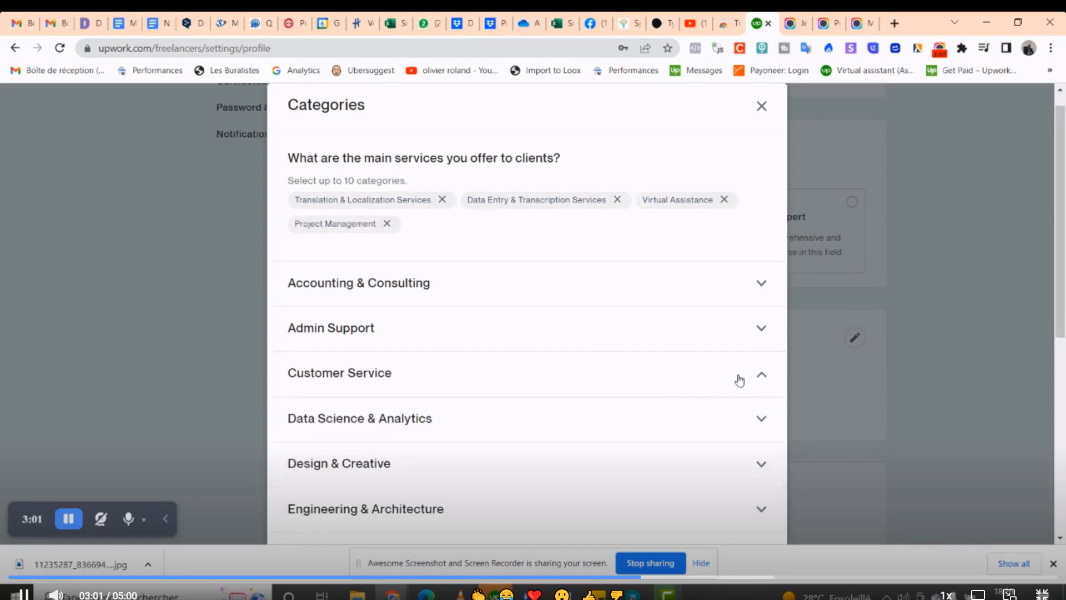
{"action": "left_click", "coordinate": [292, 408]}
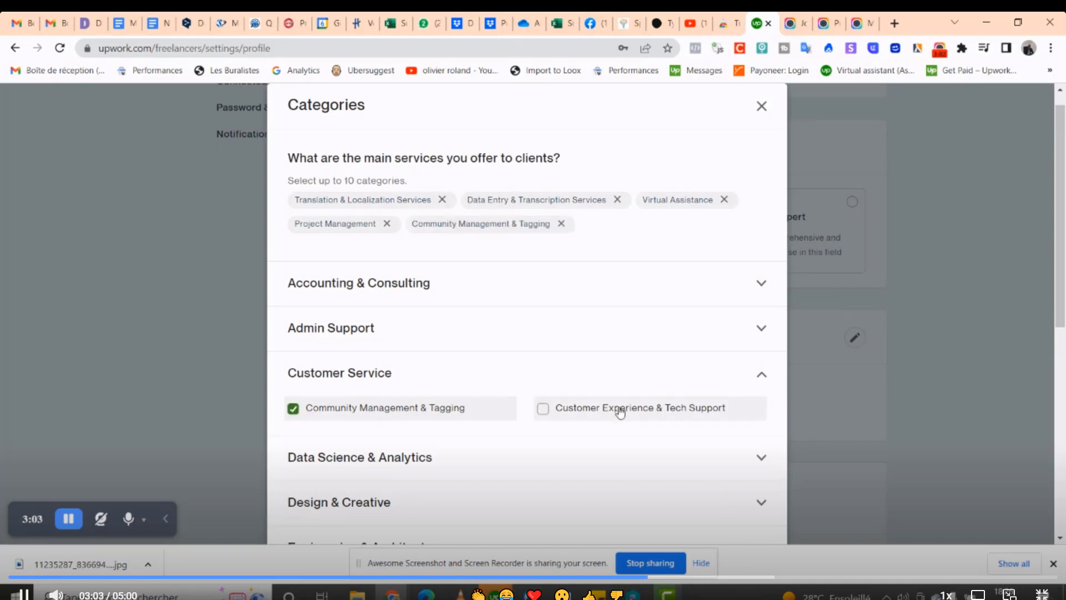
{"action": "left_click", "coordinate": [544, 409]}
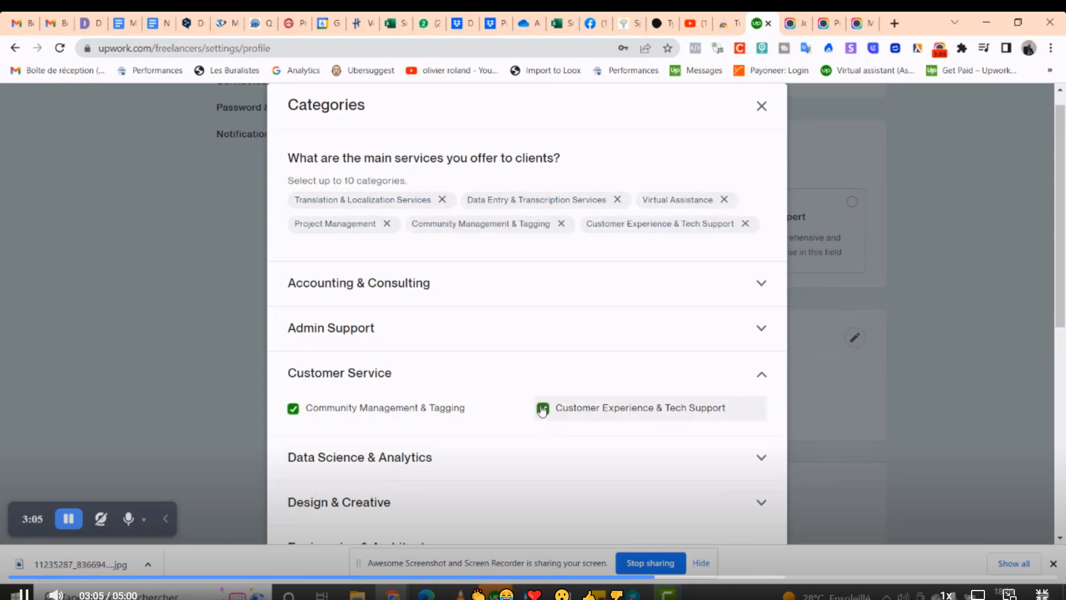
{"action": "left_click", "coordinate": [544, 416]}
- Examine the service options offered under the Translation and Writing categories
{"action": "scroll", "coordinate": [552, 431], "scroll_direction": "down", "scroll_amount": 4}
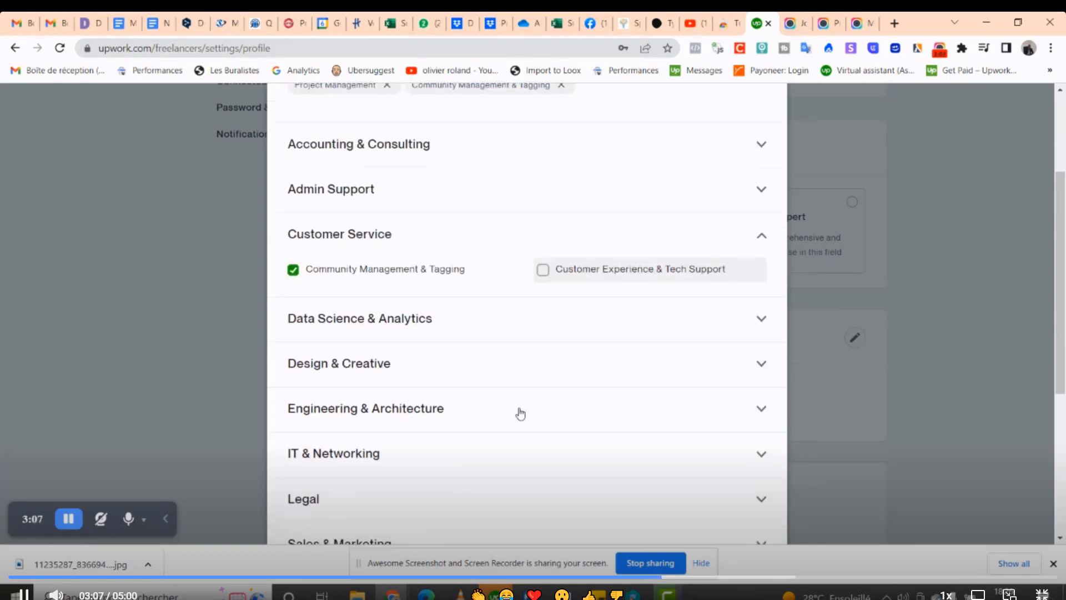
{"action": "scroll", "coordinate": [520, 431], "scroll_direction": "down", "scroll_amount": 1}
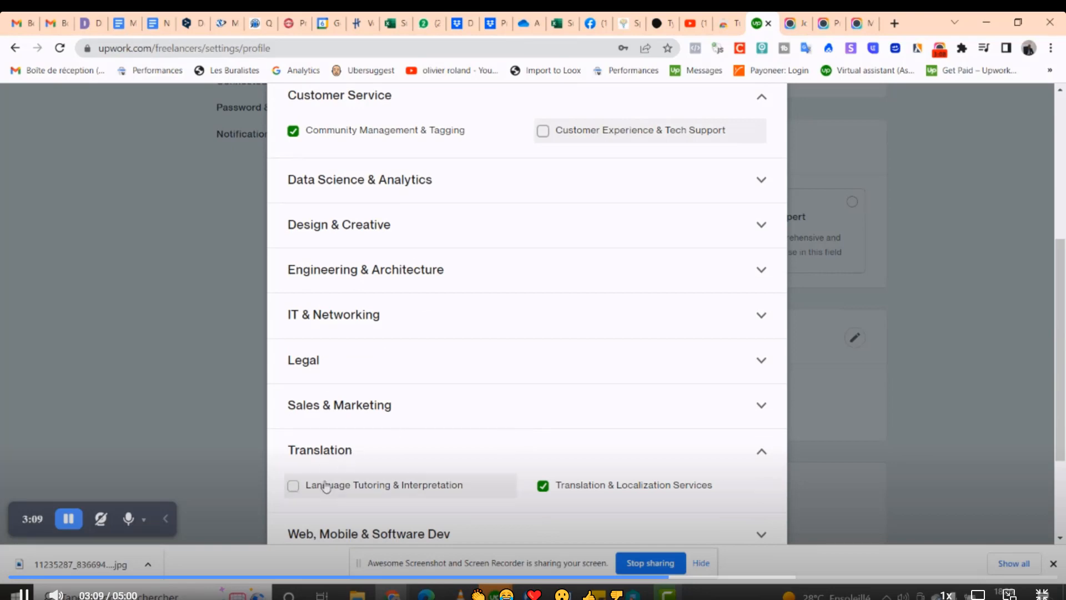
{"action": "scroll", "coordinate": [556, 482], "scroll_direction": "down", "scroll_amount": 1}
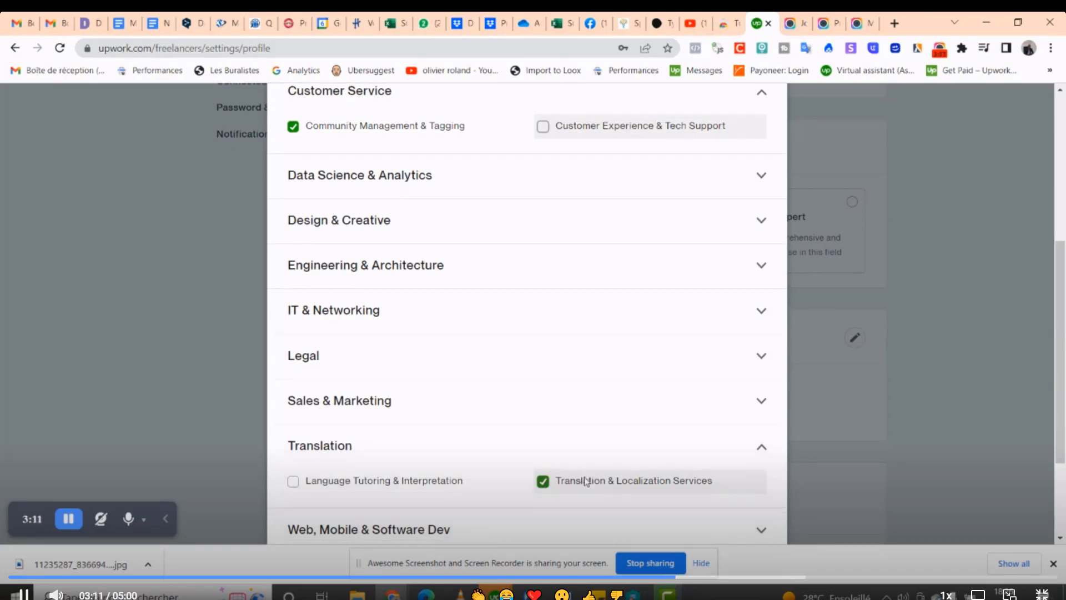
{"action": "scroll", "coordinate": [543, 427], "scroll_direction": "down", "scroll_amount": 1}
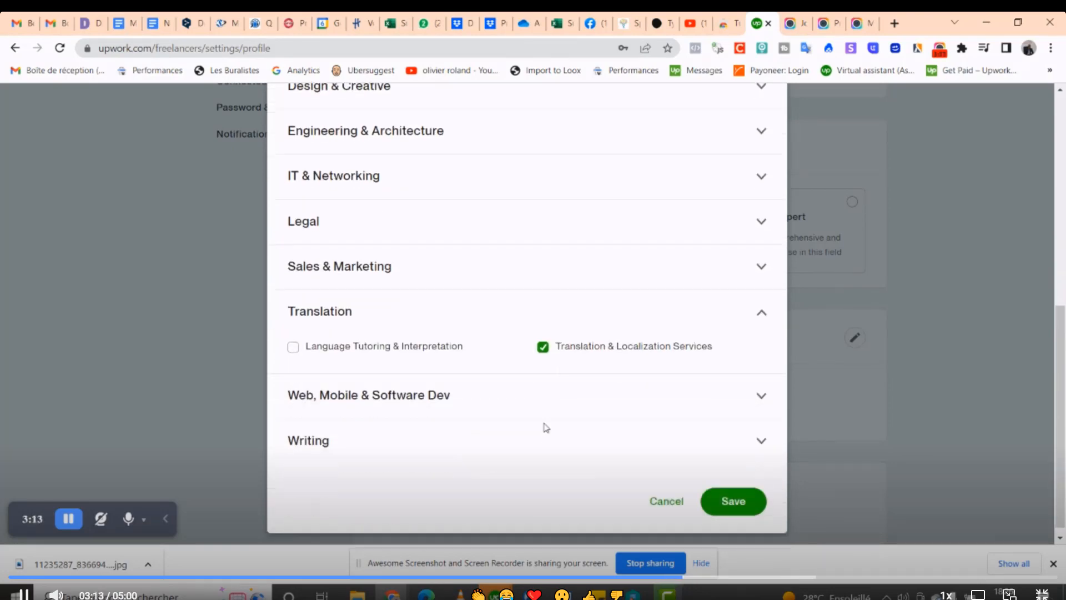
{"action": "left_click", "coordinate": [743, 443]}
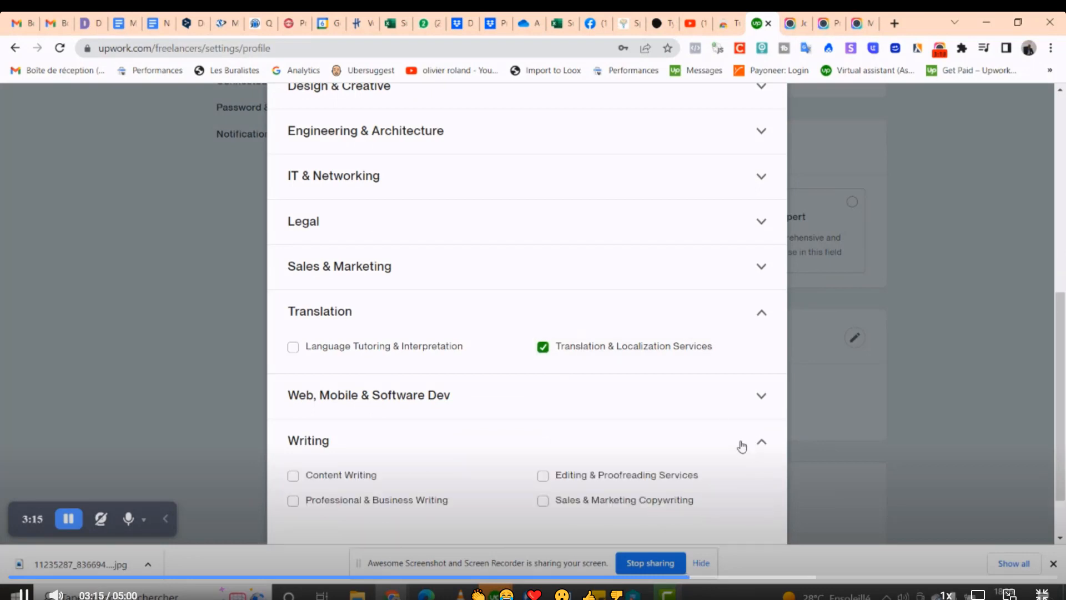
{"action": "scroll", "coordinate": [740, 443], "scroll_direction": "down", "scroll_amount": 1}
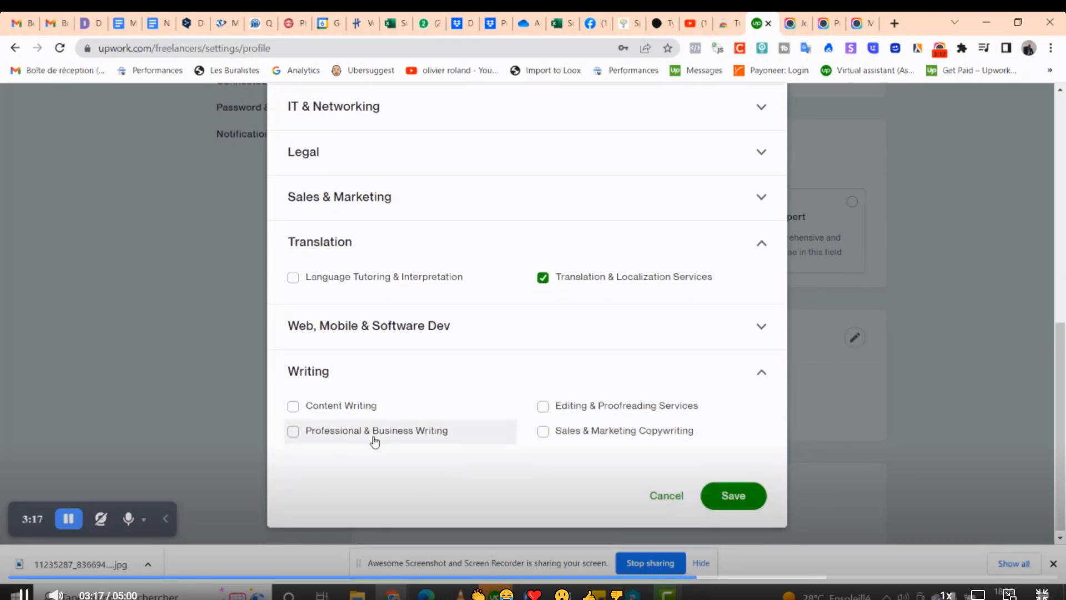
{"action": "left_click", "coordinate": [766, 377]}
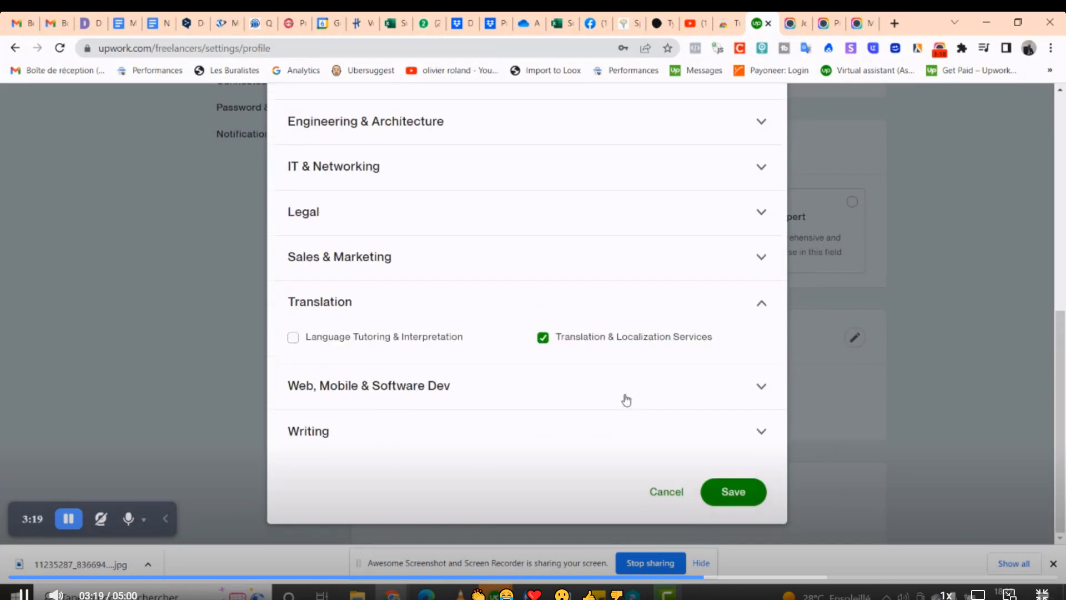
- Examine the services under Web, Mobile & Software Dev and Legal, and collapse these sections along with Translation
{"action": "left_click", "coordinate": [727, 394]}
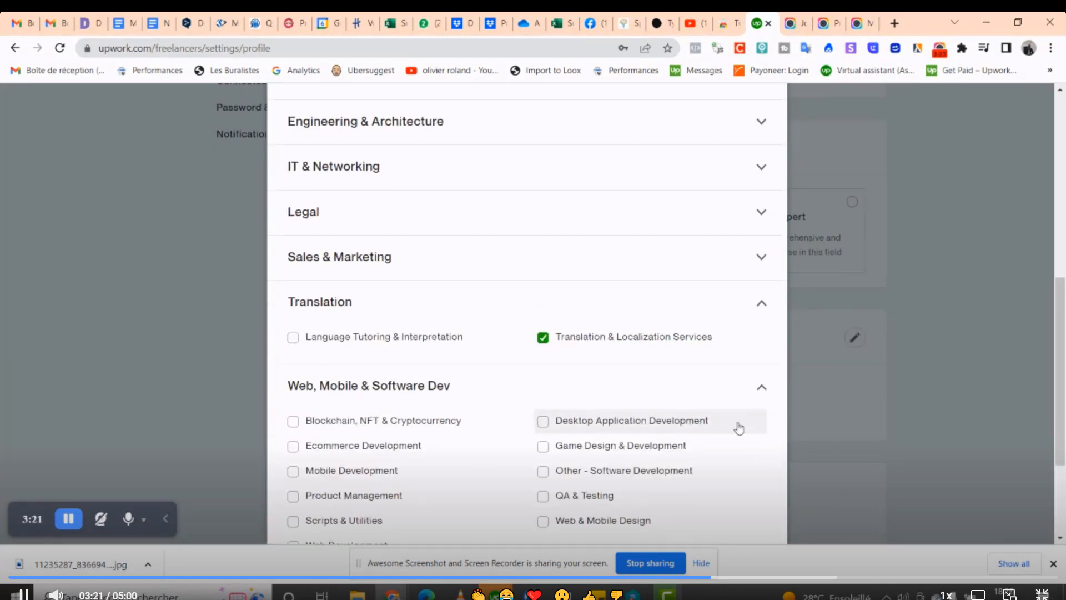
{"action": "scroll", "coordinate": [739, 441], "scroll_direction": "down", "scroll_amount": 3}
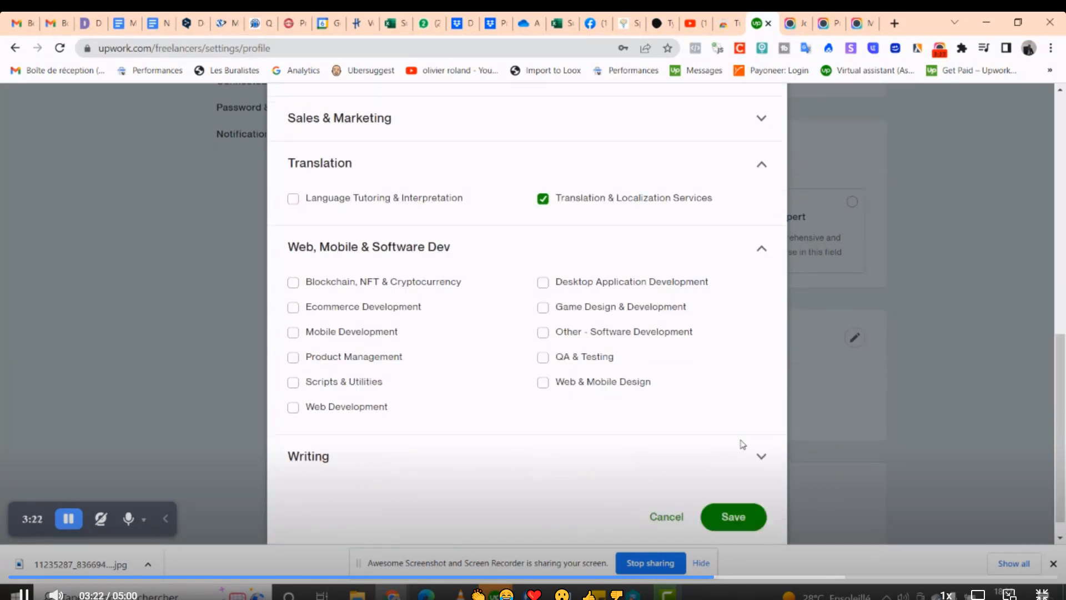
{"action": "left_click", "coordinate": [762, 248]}
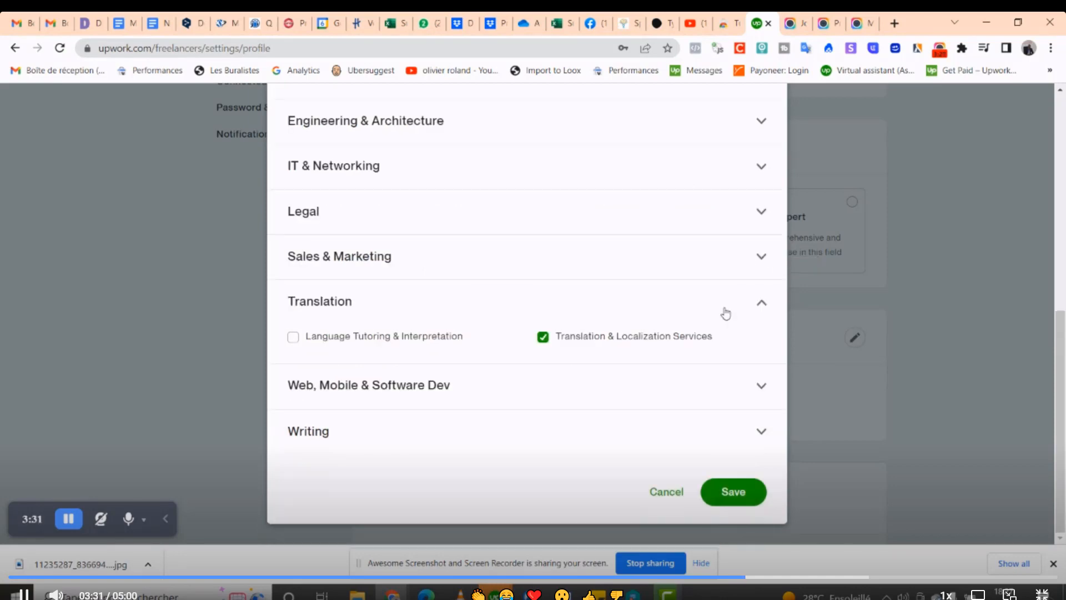
{"action": "left_click", "coordinate": [758, 303]}
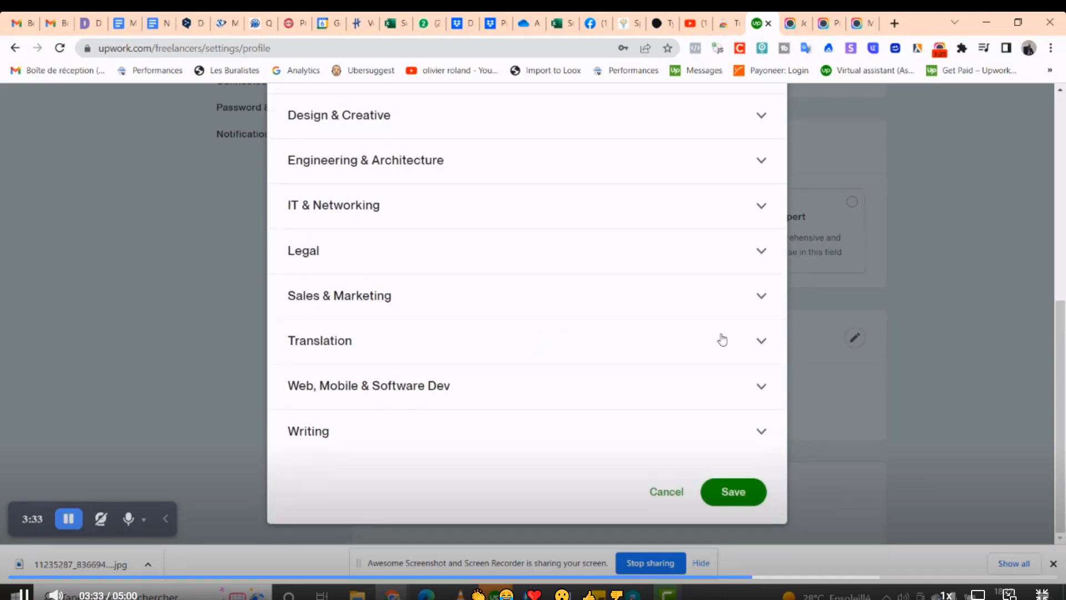
{"action": "scroll", "coordinate": [722, 340], "scroll_direction": "up", "scroll_amount": 1}
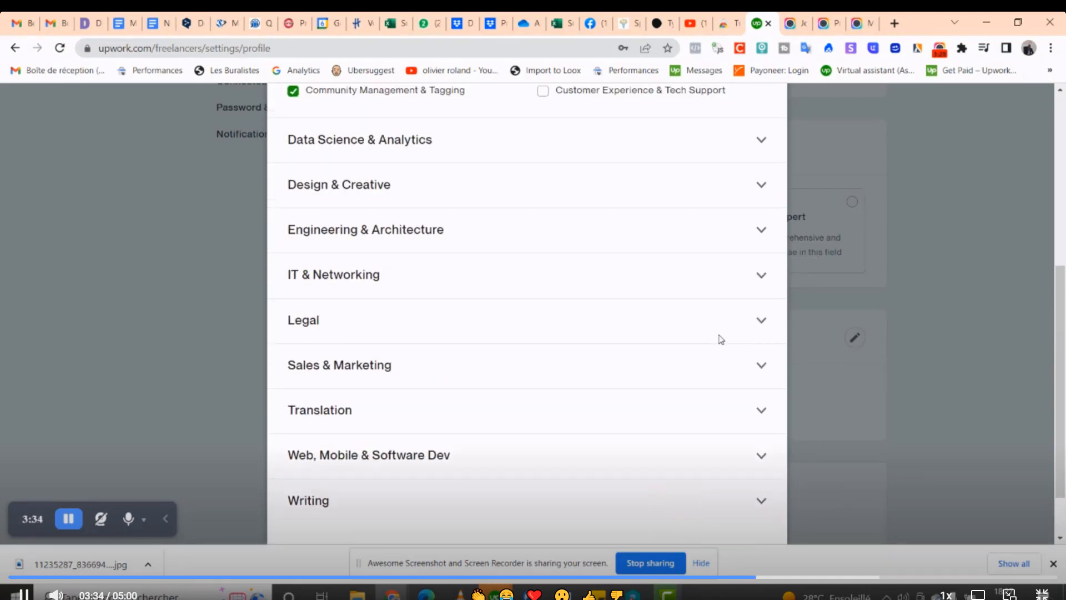
{"action": "left_click", "coordinate": [763, 325]}
{"action": "left_click", "coordinate": [758, 331]}
- Check the list of selected service categories and save the category changes
{"action": "scroll", "coordinate": [738, 325], "scroll_direction": "up", "scroll_amount": 1}
{"action": "scroll", "coordinate": [735, 328], "scroll_direction": "up", "scroll_amount": 3}
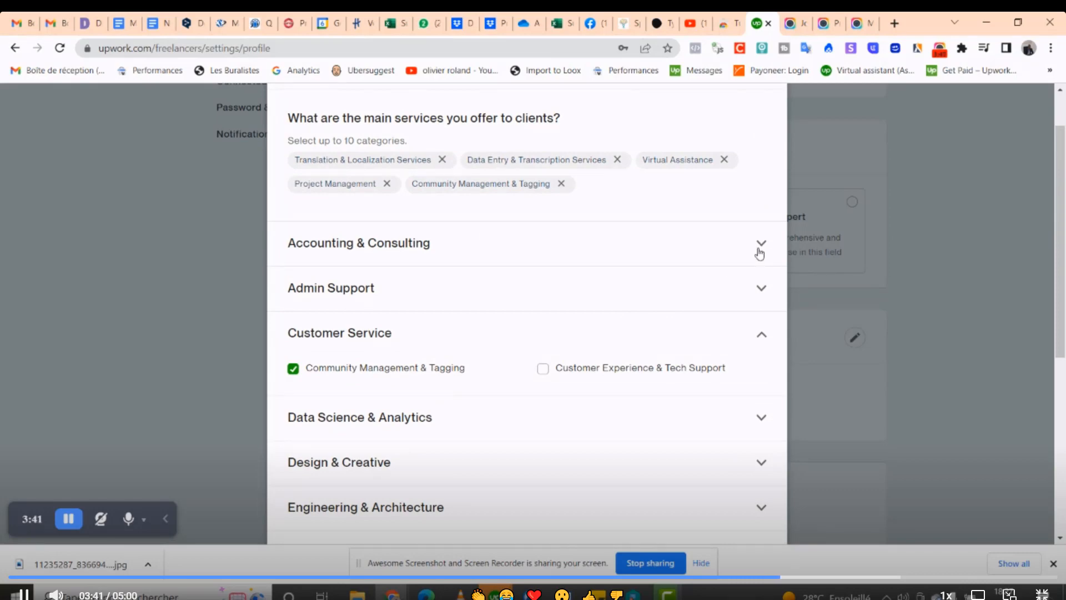
{"action": "scroll", "coordinate": [712, 381], "scroll_direction": "down", "scroll_amount": 6}
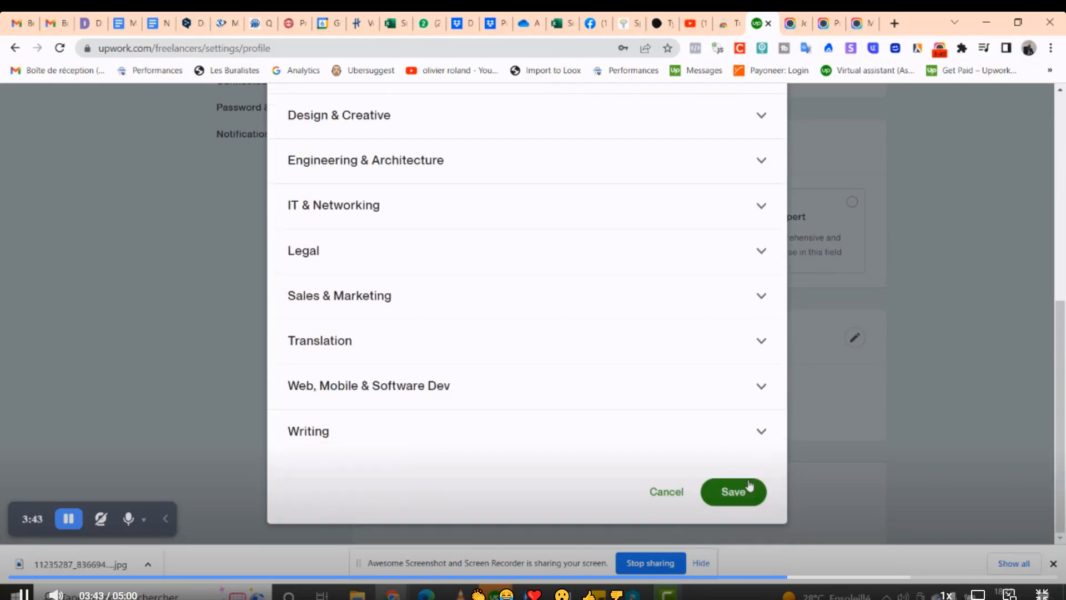
{"action": "left_click", "coordinate": [741, 500]}
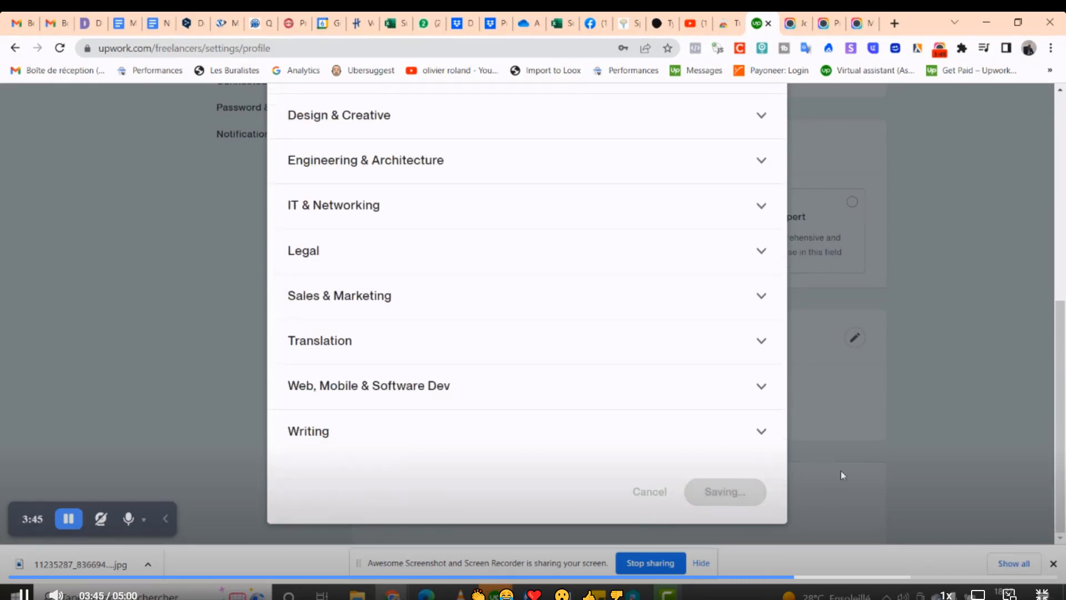
- Look through the specialties offered for switching the draft General Translation Services specialized profile, and cancel the switch
{"action": "scroll", "coordinate": [831, 454], "scroll_direction": "down", "scroll_amount": 3}
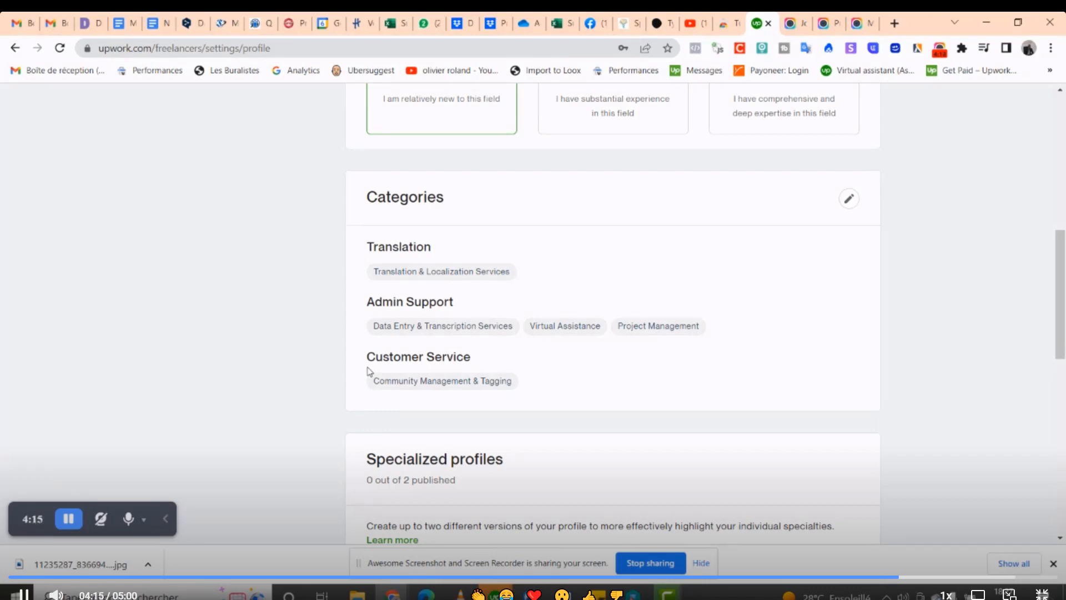
{"action": "scroll", "coordinate": [619, 383], "scroll_direction": "down", "scroll_amount": 4}
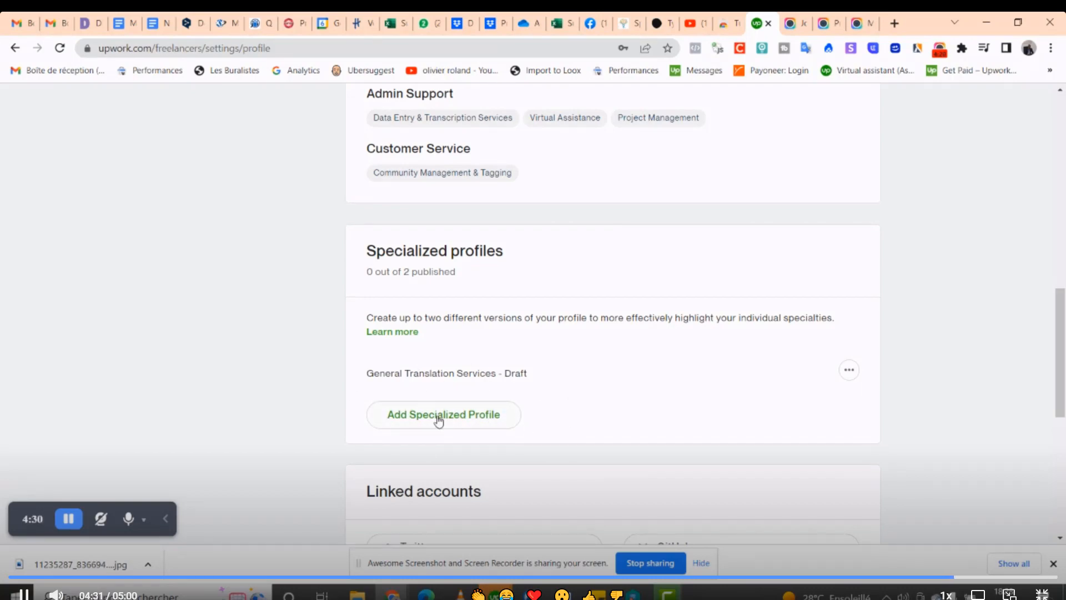
{"action": "left_click", "coordinate": [850, 371]}
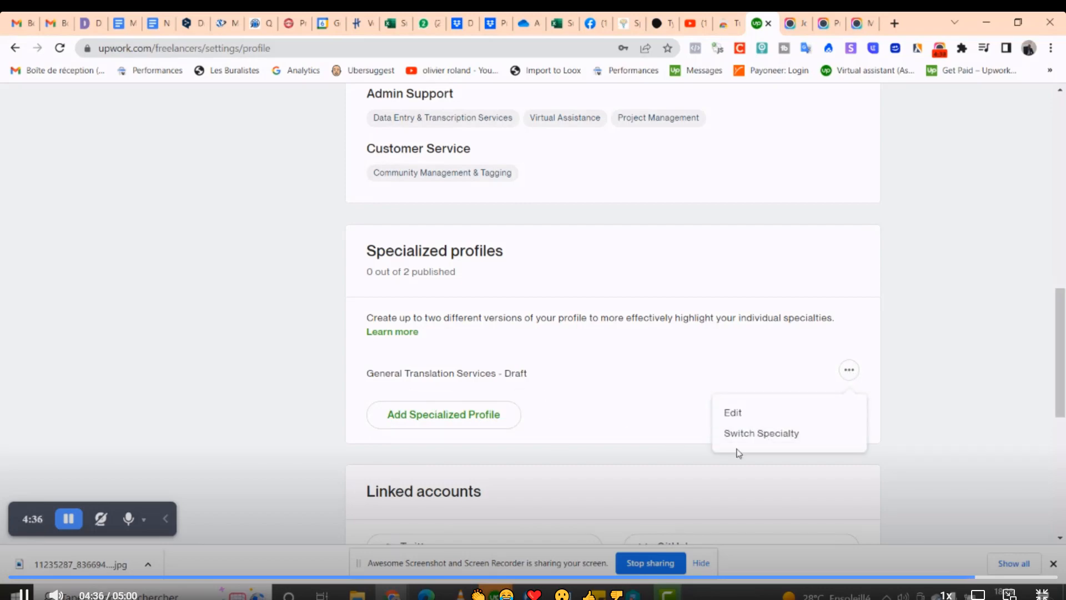
{"action": "left_click", "coordinate": [753, 439]}
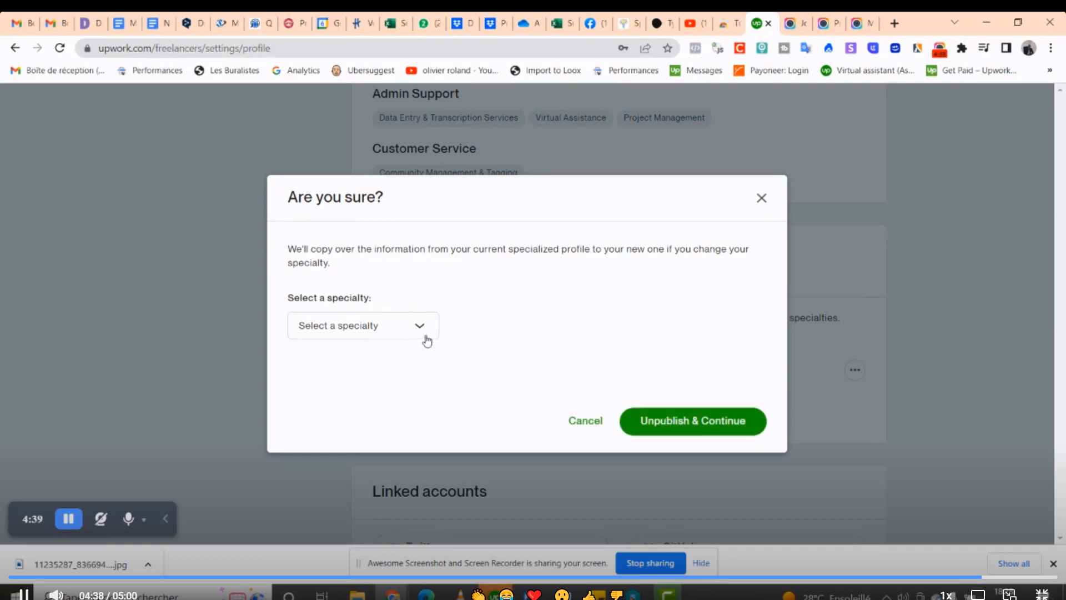
{"action": "left_click", "coordinate": [424, 332]}
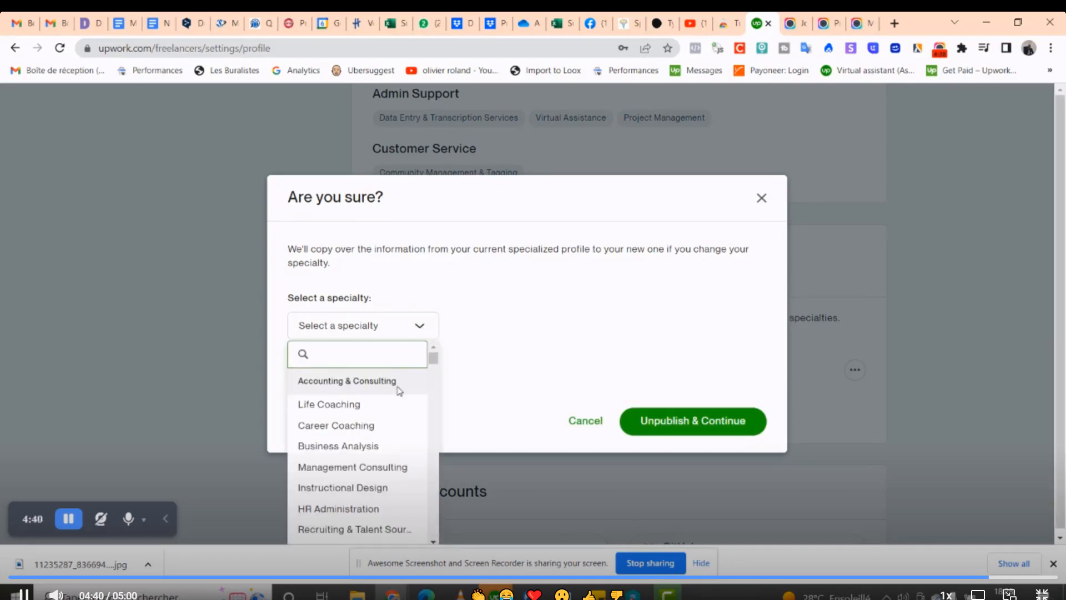
{"action": "scroll", "coordinate": [403, 433], "scroll_direction": "down", "scroll_amount": 4}
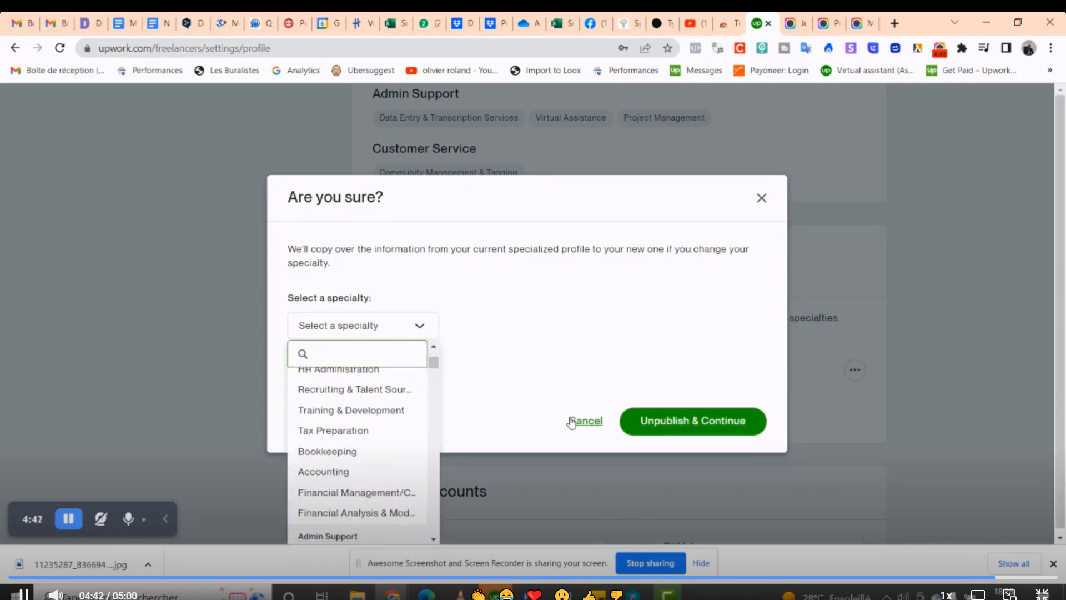
{"action": "left_click", "coordinate": [556, 430]}
{"action": "left_click", "coordinate": [594, 423]}
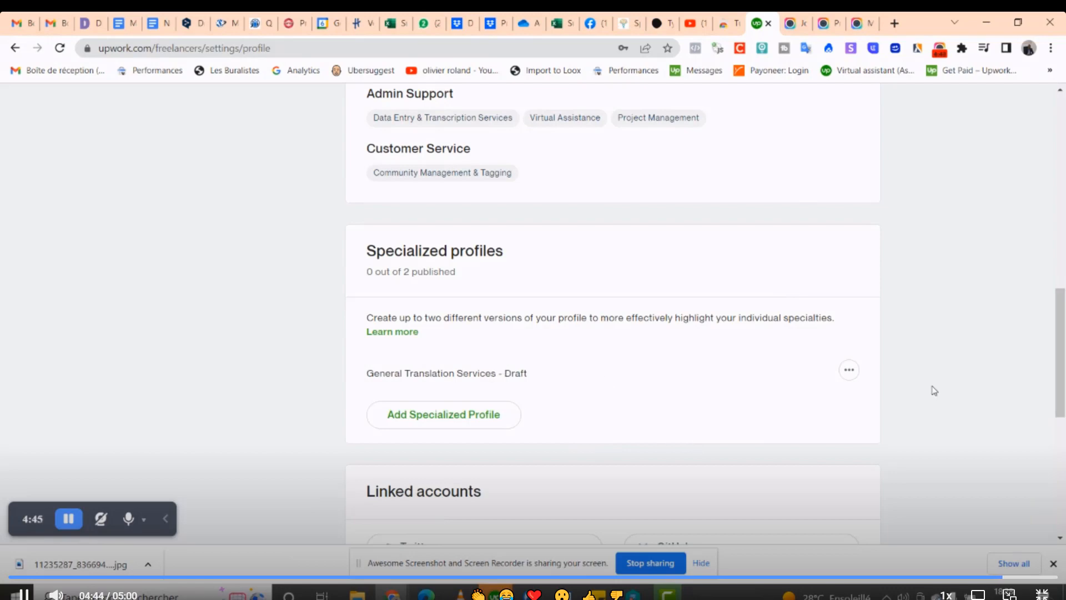
- Edit the draft General Translation Services specialized profile, adding Business Translation to its other skills, and save the skills
{"action": "left_click", "coordinate": [848, 372]}
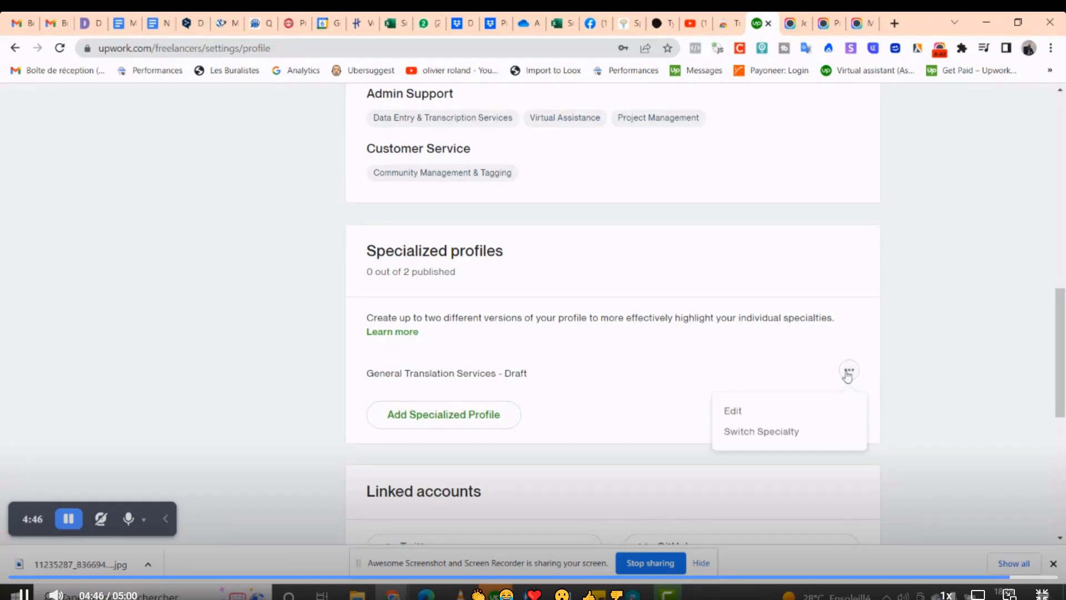
{"action": "left_click", "coordinate": [742, 414]}
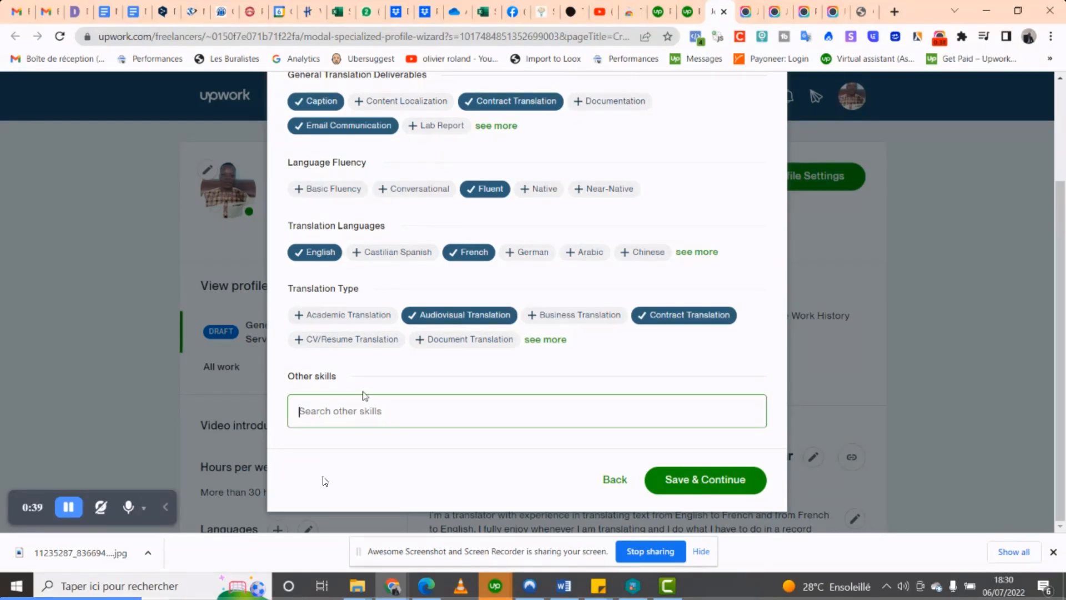
{"action": "type", "text": "fre"}
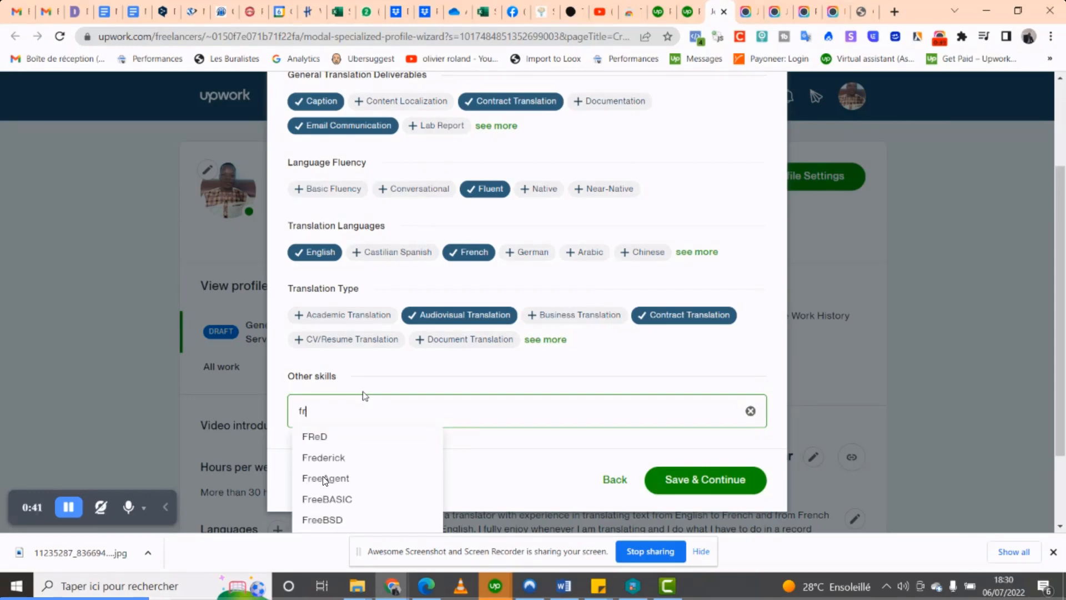
{"action": "left_click", "coordinate": [325, 479]}
{"action": "type", "text": "F"}
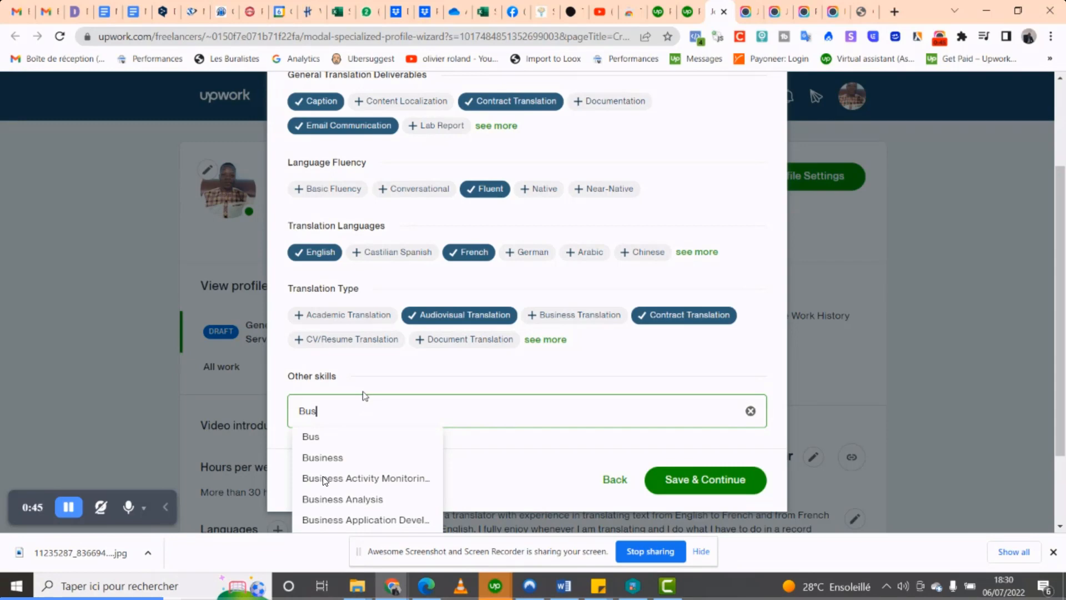
{"action": "type", "text": "iness t"}
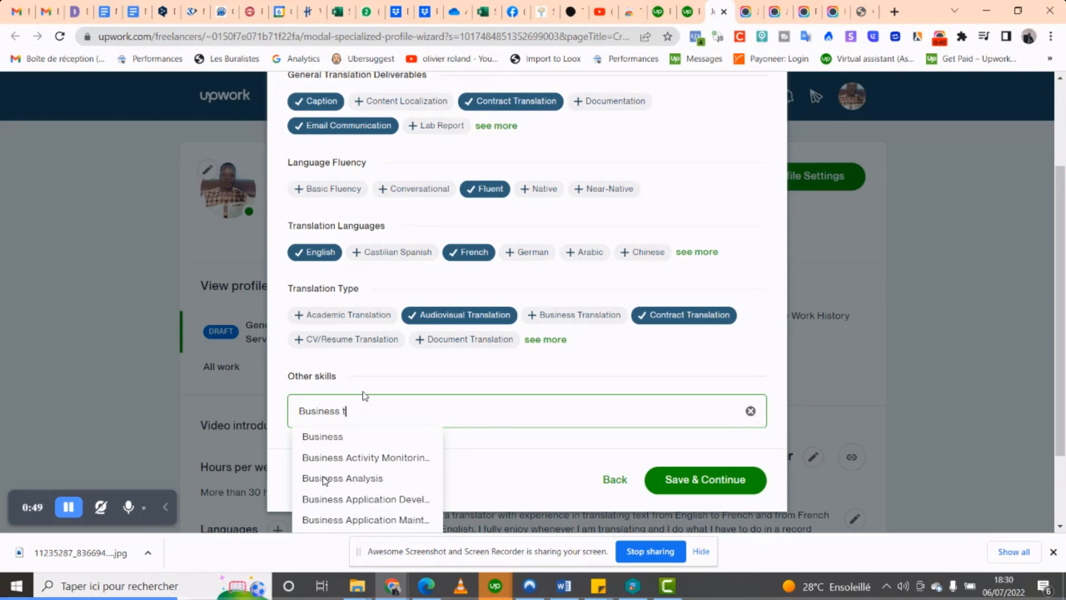
{"action": "type", "text": "rans"}
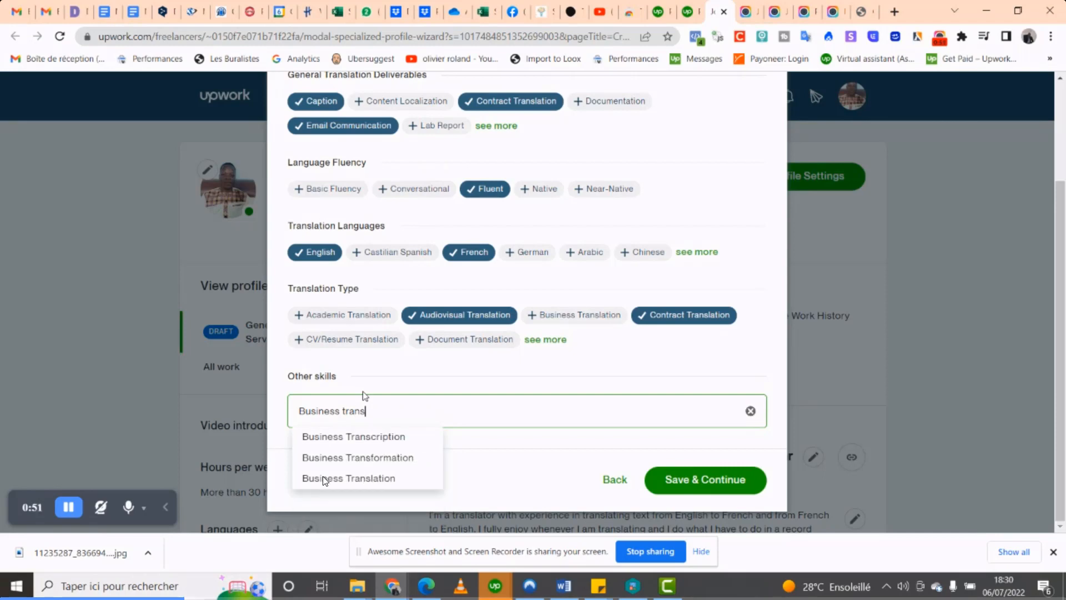
{"action": "left_click", "coordinate": [323, 477]}
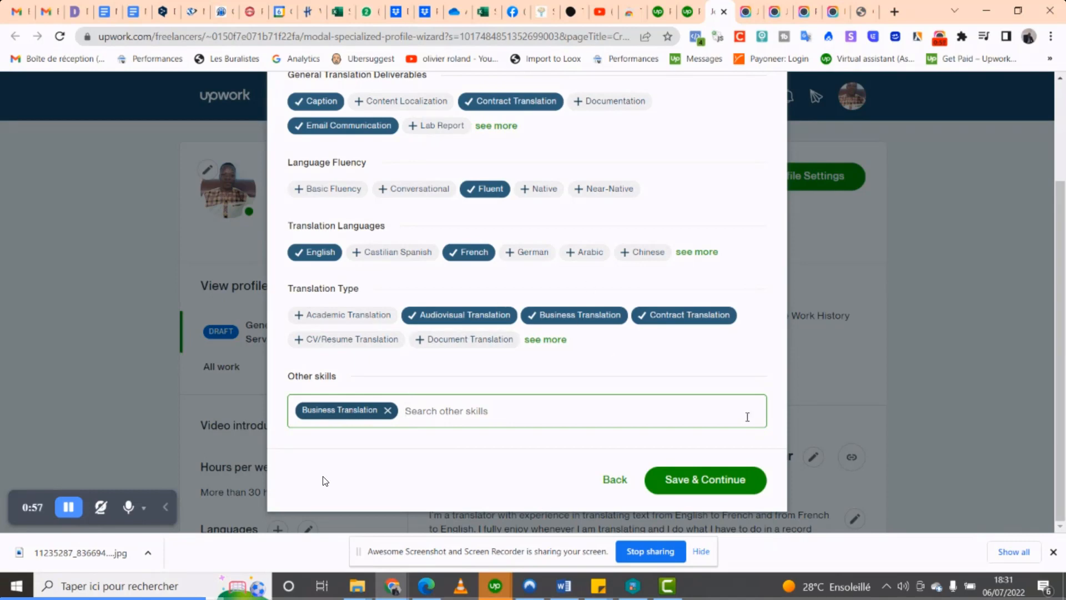
{"action": "left_click", "coordinate": [711, 485]}
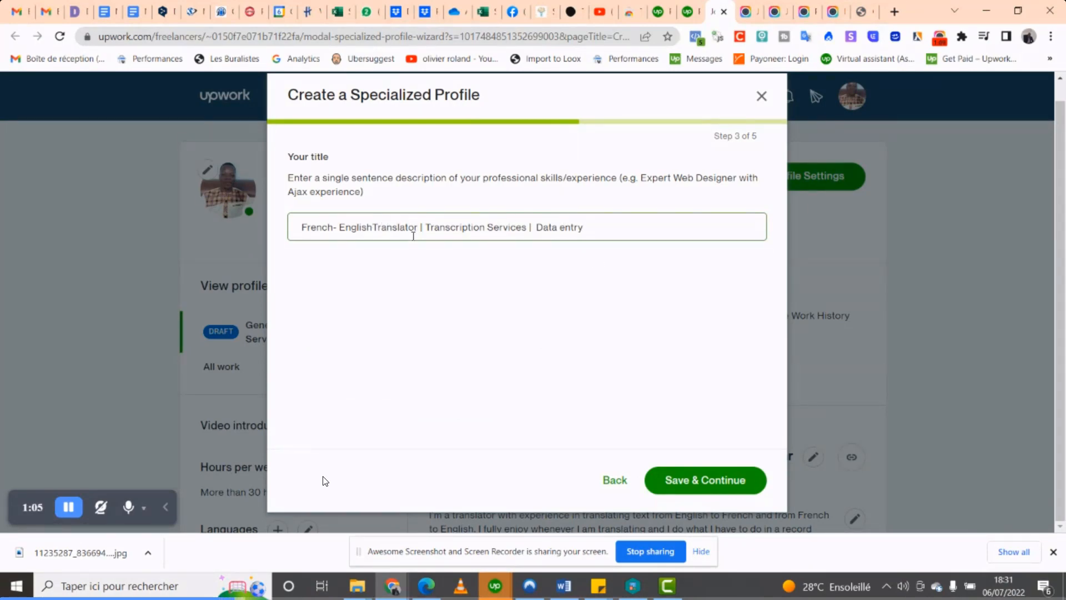
- Shorten the specialized profile's title to "French- EnglishTranslator" by removing the transcription and data entry parts, and save it
{"action": "left_click_drag", "start_coordinate": [421, 227], "coordinate": [589, 227]}
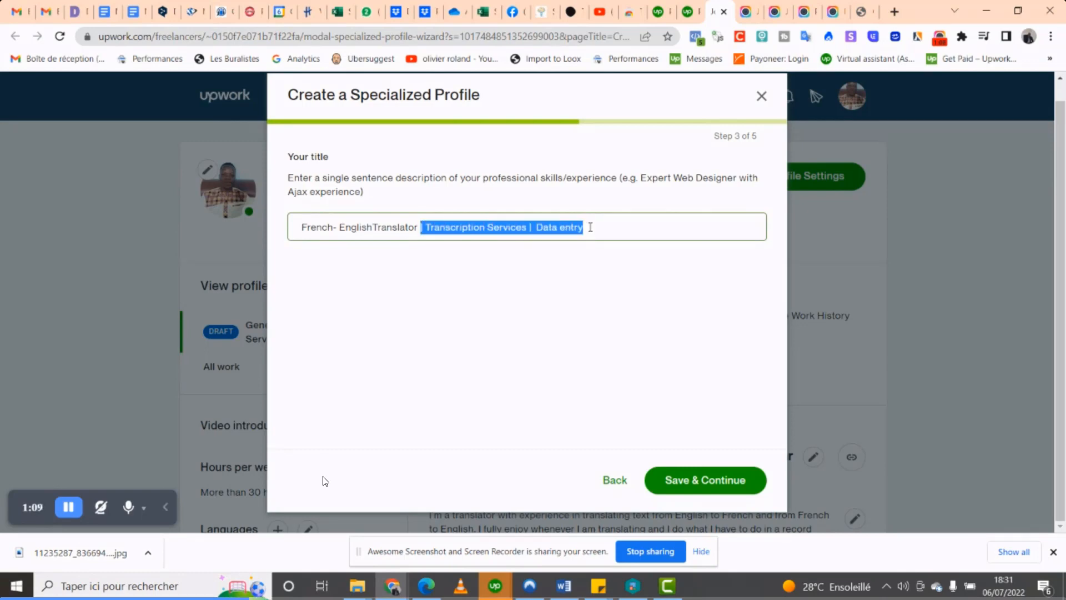
{"action": "left_click_drag", "start_coordinate": [416, 227], "coordinate": [300, 227]}
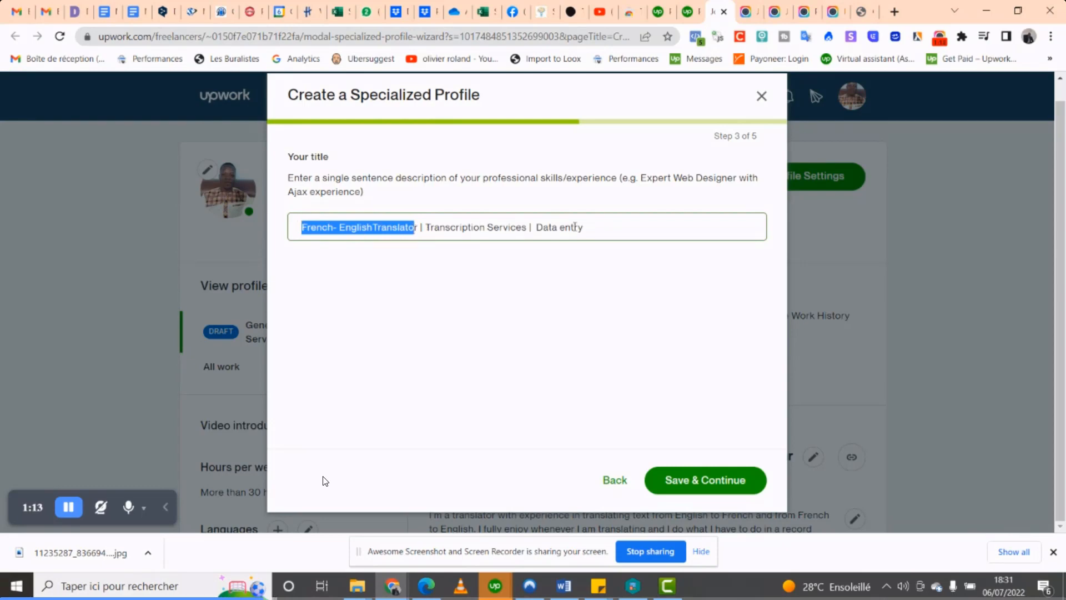
{"action": "left_click_drag", "start_coordinate": [588, 227], "coordinate": [418, 227]}
{"action": "key", "text": "BackSpace"}
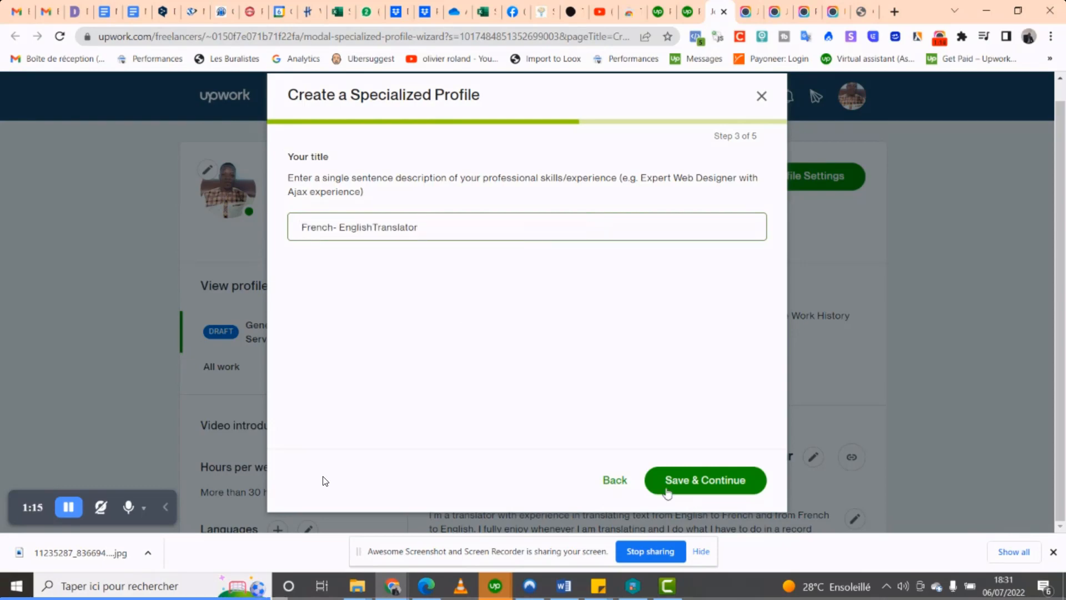
{"action": "left_click", "coordinate": [668, 479]}
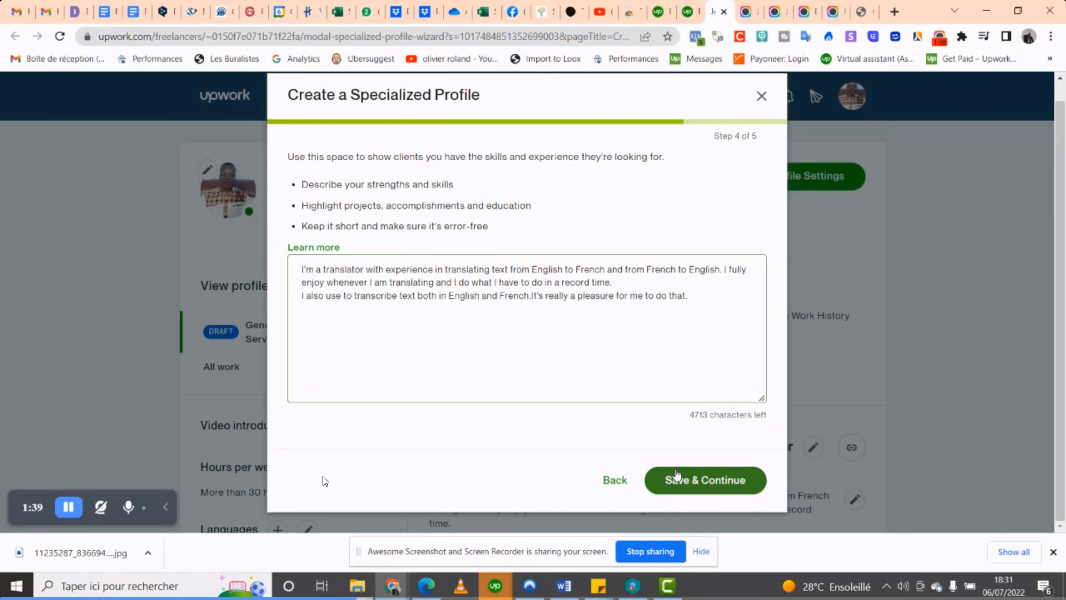
- Keep the existing profile description, proceed to the profile review, and publish the specialized profile
{"action": "left_click", "coordinate": [672, 476]}
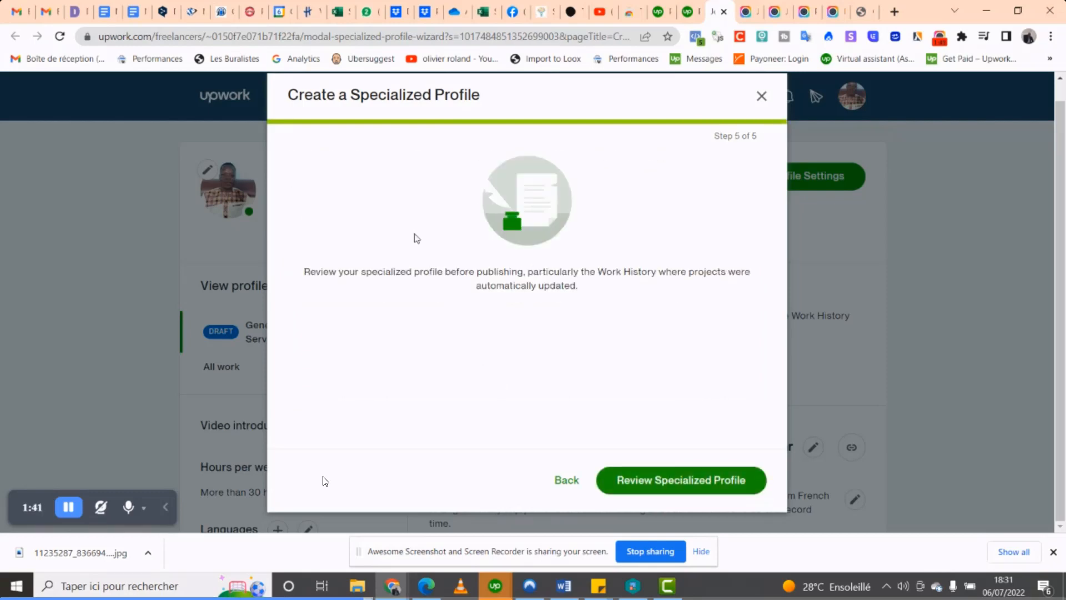
{"action": "left_click", "coordinate": [678, 488]}
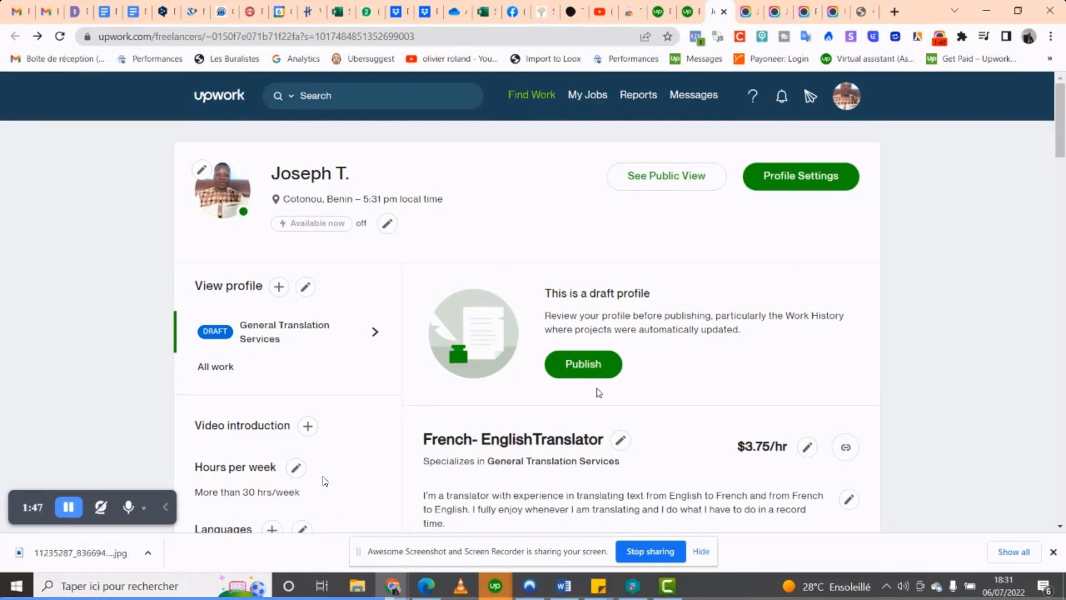
{"action": "left_click", "coordinate": [590, 369]}
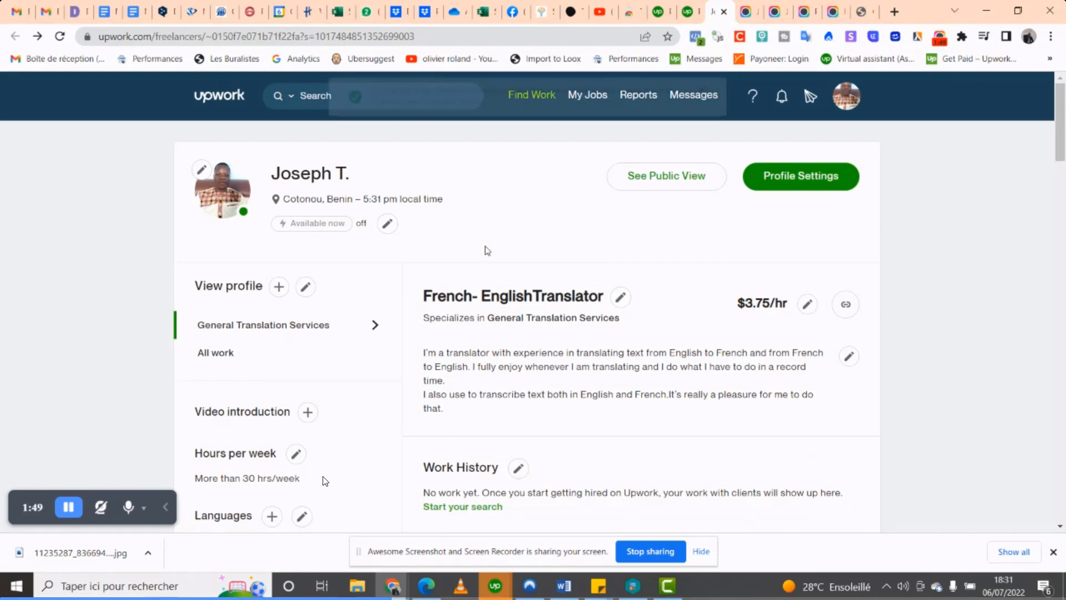
- Compare the General Translation Services profile with the All work profile, including their titles and descriptions
{"action": "scroll", "coordinate": [487, 250], "scroll_direction": "down", "scroll_amount": 1}
{"action": "left_click", "coordinate": [239, 254]}
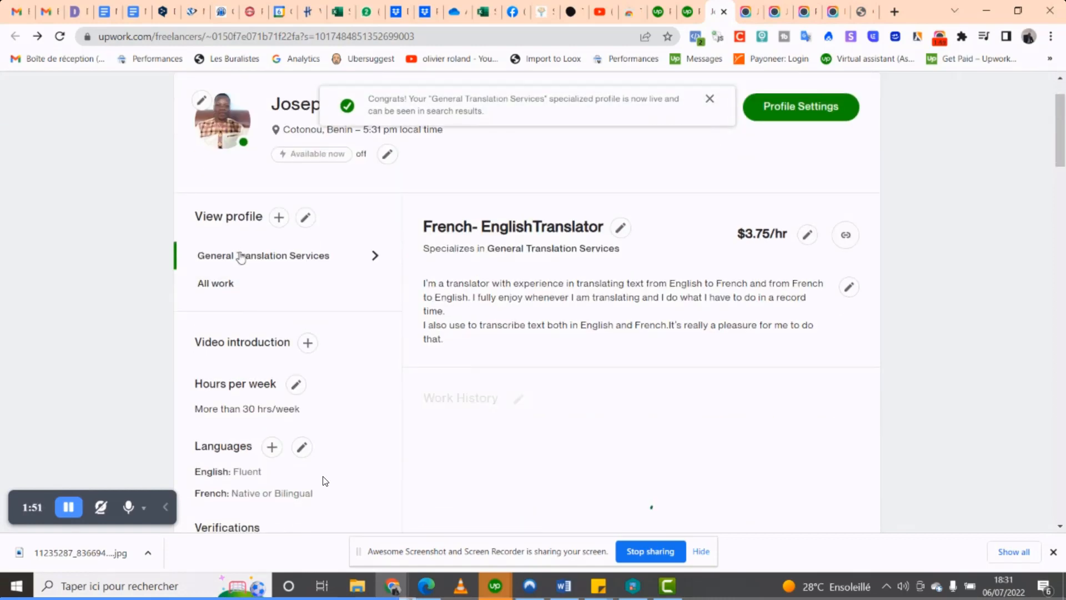
{"action": "left_click", "coordinate": [232, 288]}
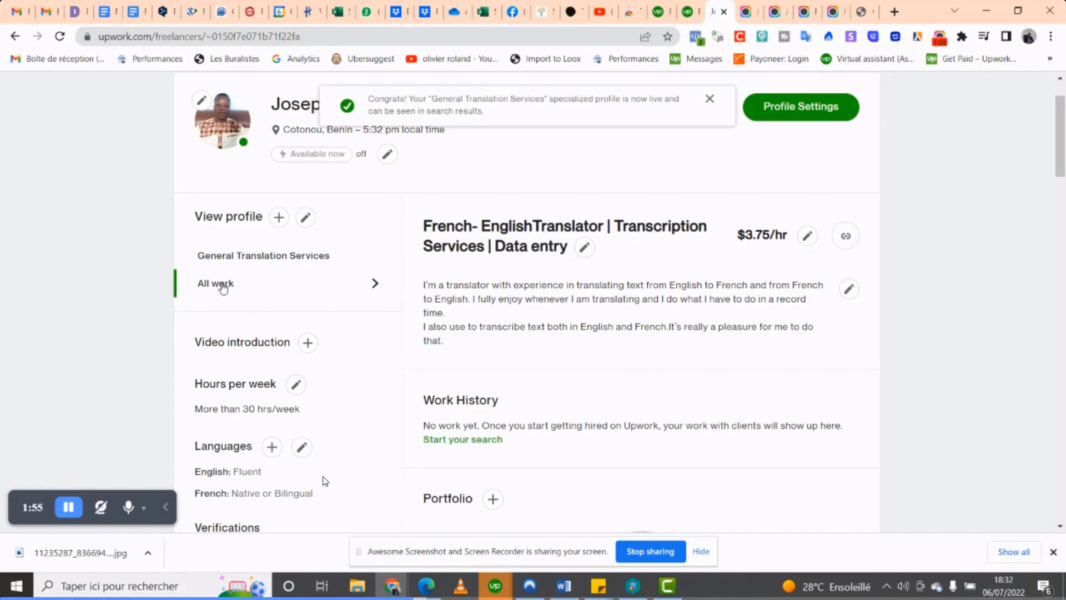
{"action": "left_click", "coordinate": [301, 257]}
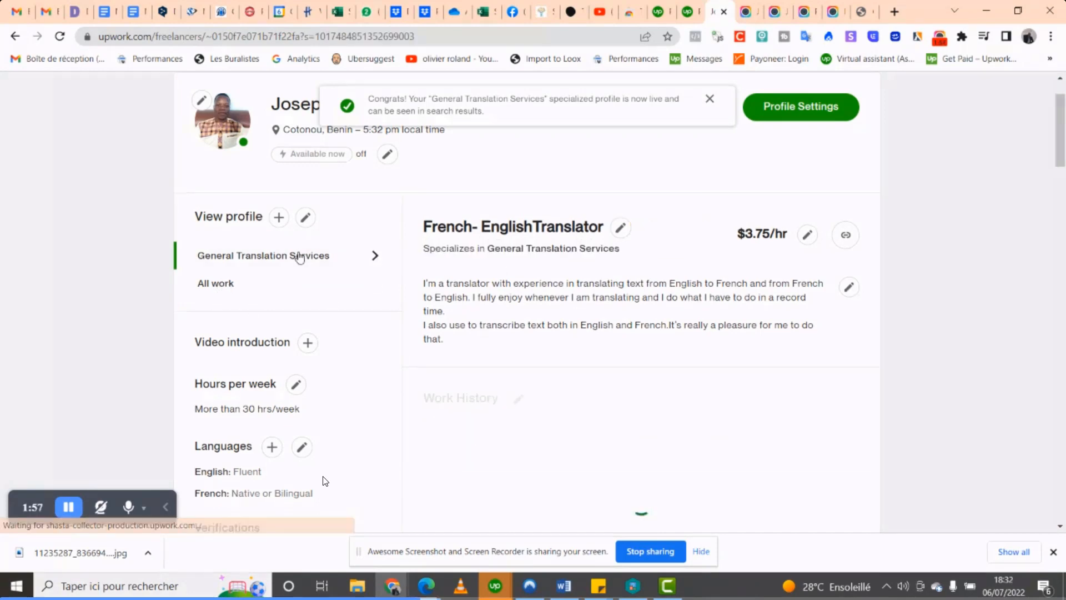
{"action": "left_click", "coordinate": [246, 292]}
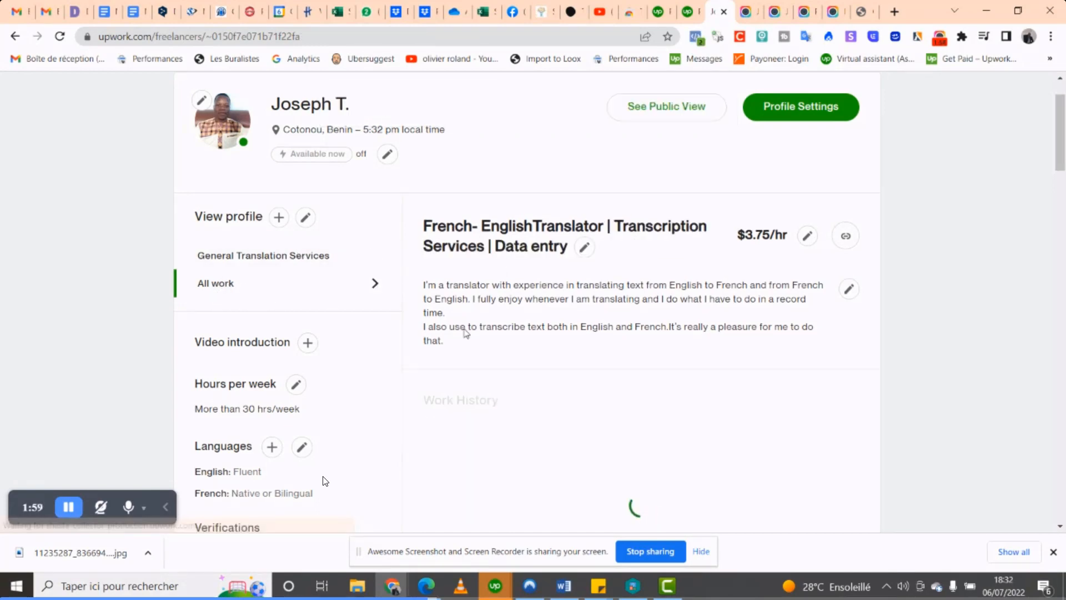
{"action": "scroll", "coordinate": [483, 348], "scroll_direction": "down", "scroll_amount": 2}
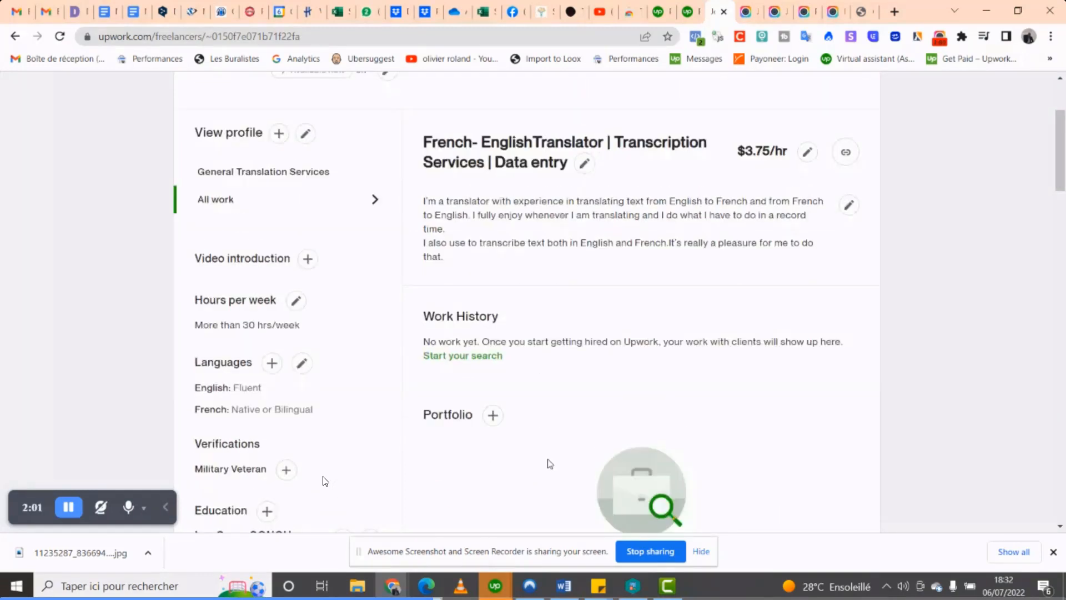
{"action": "scroll", "coordinate": [302, 305], "scroll_direction": "up", "scroll_amount": 3}
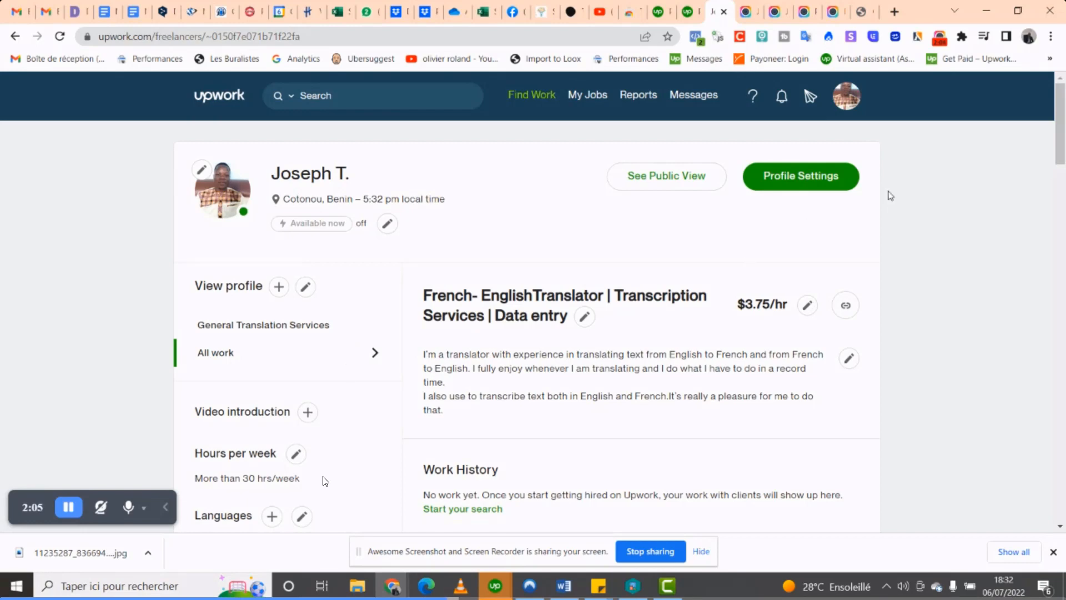
- Reopen the profile settings and review the categories, specialized profiles, linked accounts, visibility and project preference
{"action": "left_click", "coordinate": [808, 186]}
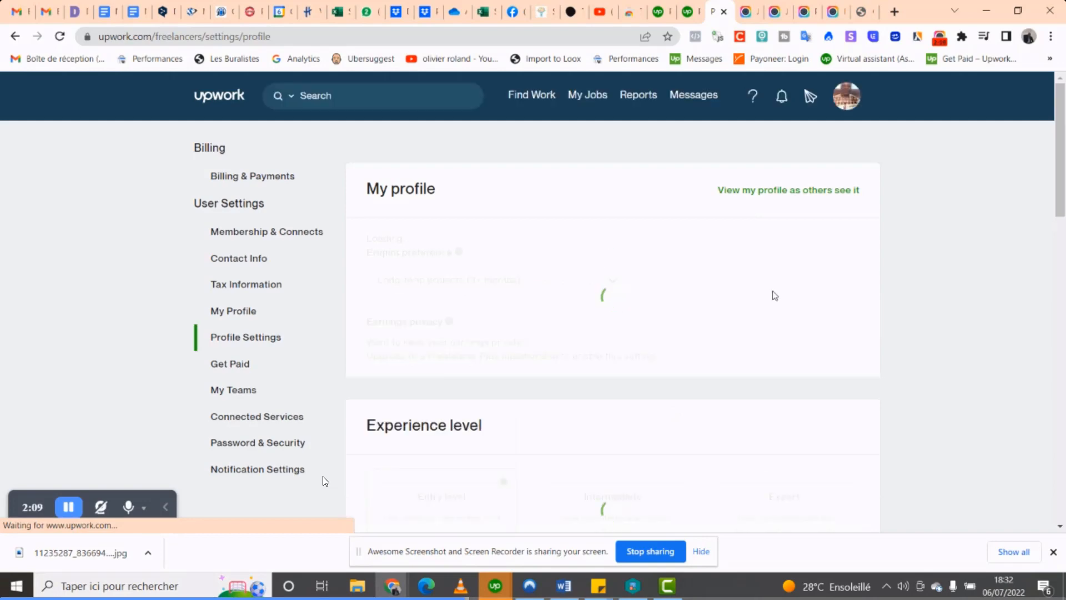
{"action": "scroll", "coordinate": [775, 311], "scroll_direction": "down", "scroll_amount": 1}
{"action": "scroll", "coordinate": [783, 350], "scroll_direction": "down", "scroll_amount": 12}
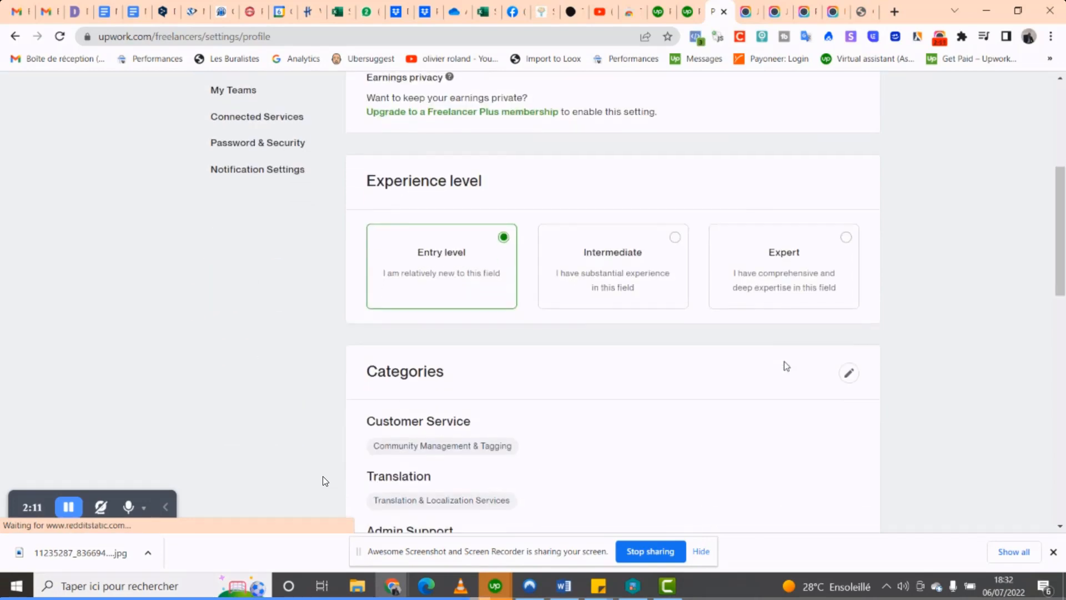
{"action": "scroll", "coordinate": [783, 368], "scroll_direction": "down", "scroll_amount": 2}
{"action": "scroll", "coordinate": [479, 255], "scroll_direction": "up", "scroll_amount": 6}
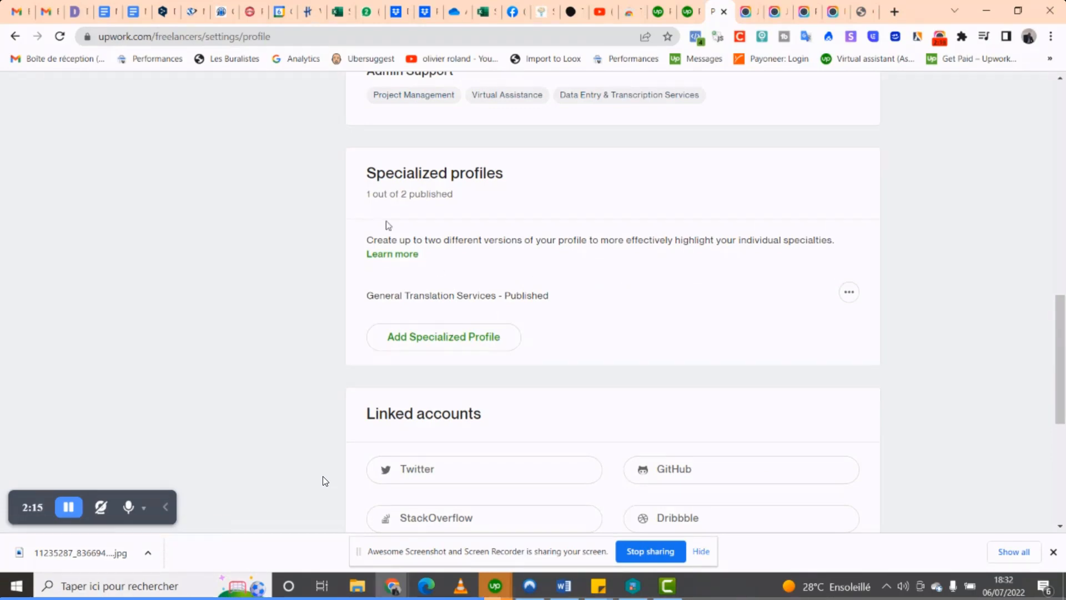
{"action": "scroll", "coordinate": [559, 310], "scroll_direction": "down", "scroll_amount": 3}
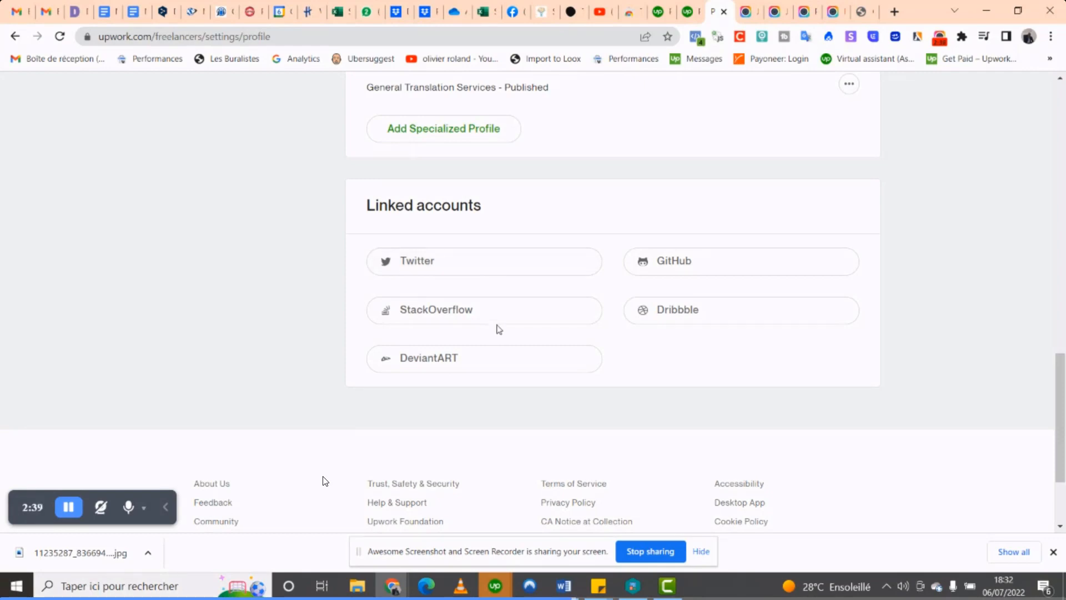
{"action": "scroll", "coordinate": [498, 328], "scroll_direction": "up", "scroll_amount": 3}
{"action": "left_click", "coordinate": [506, 351]}
{"action": "scroll", "coordinate": [505, 356], "scroll_direction": "up", "scroll_amount": 15}
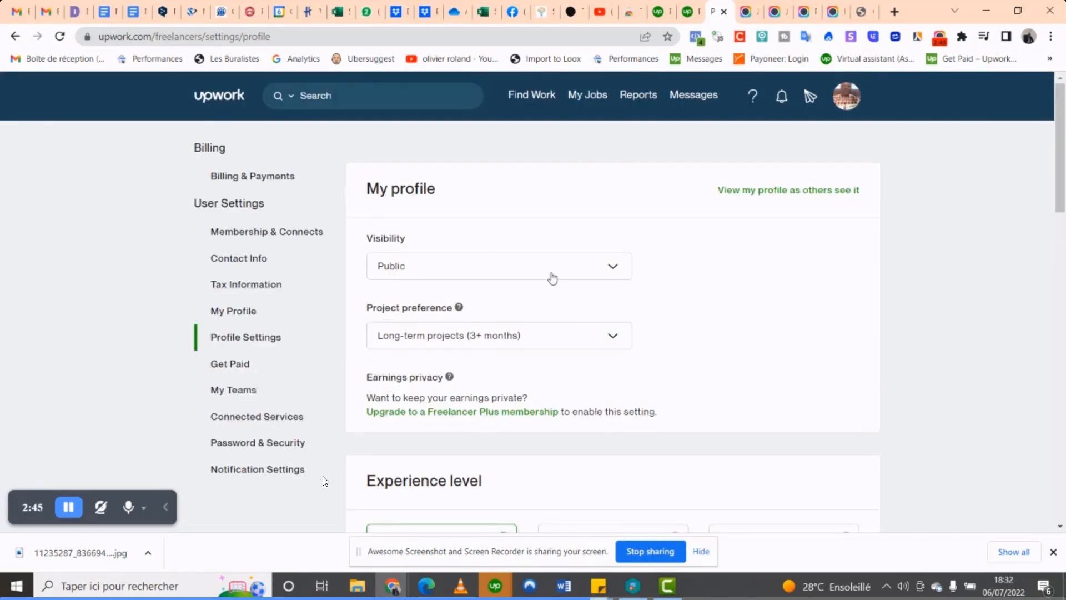
{"action": "scroll", "coordinate": [552, 278], "scroll_direction": "down", "scroll_amount": 1}
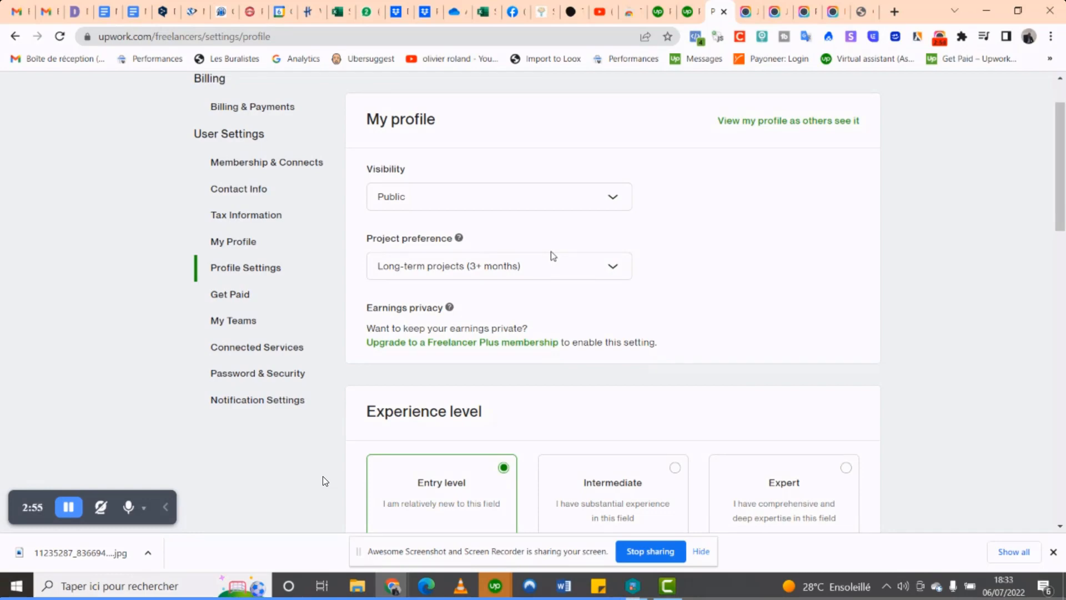
{"action": "scroll", "coordinate": [553, 222], "scroll_direction": "up", "scroll_amount": 2}
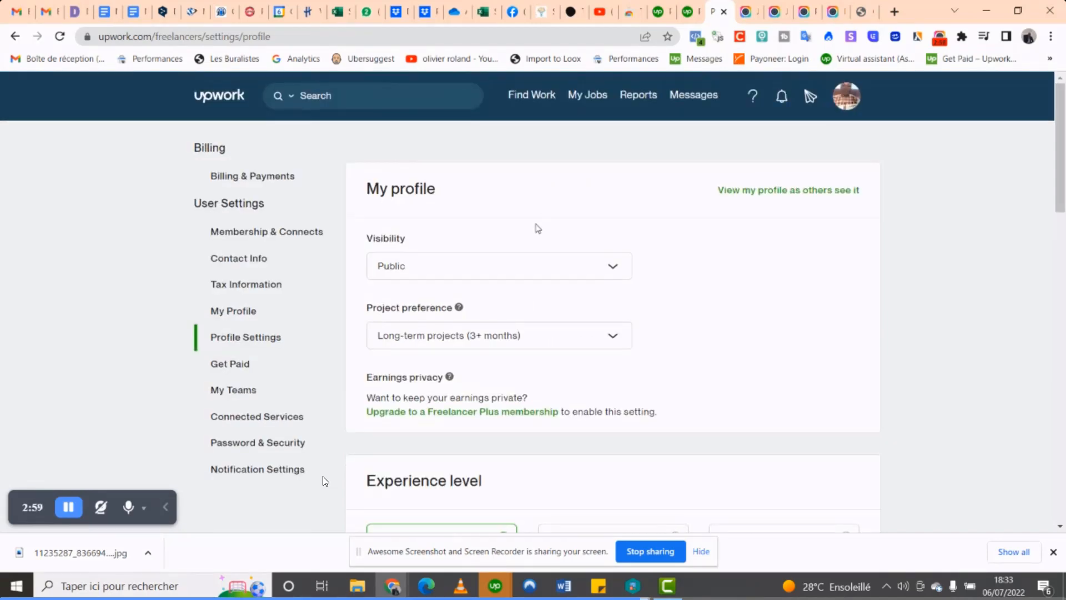
- Open the Find Work page and look through the best-match job listings under Jobs you might like
{"action": "mouse_move", "coordinate": [531, 96]}
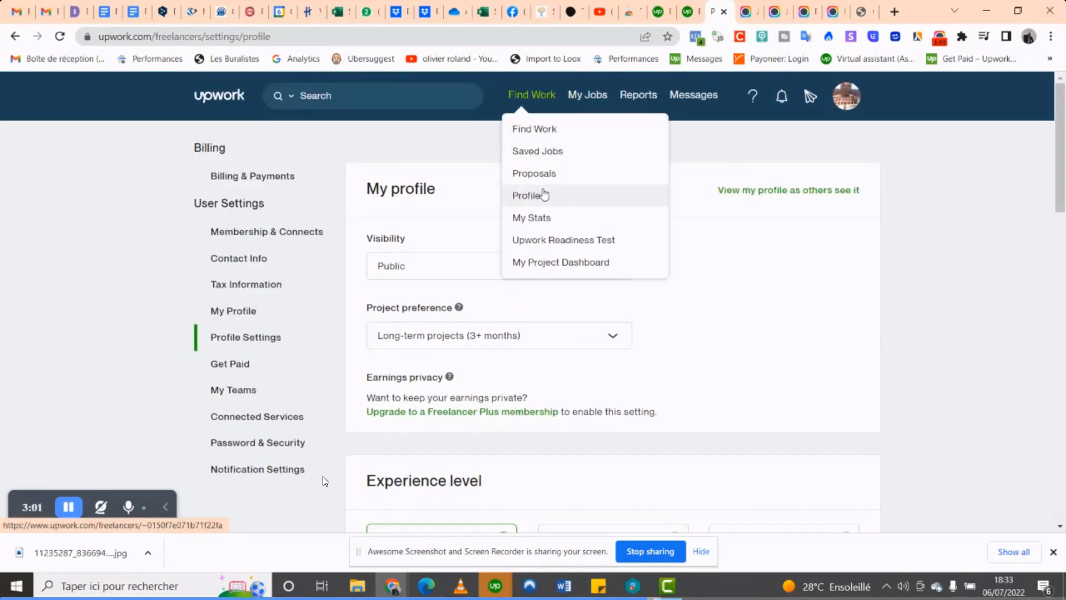
{"action": "left_click", "coordinate": [524, 133]}
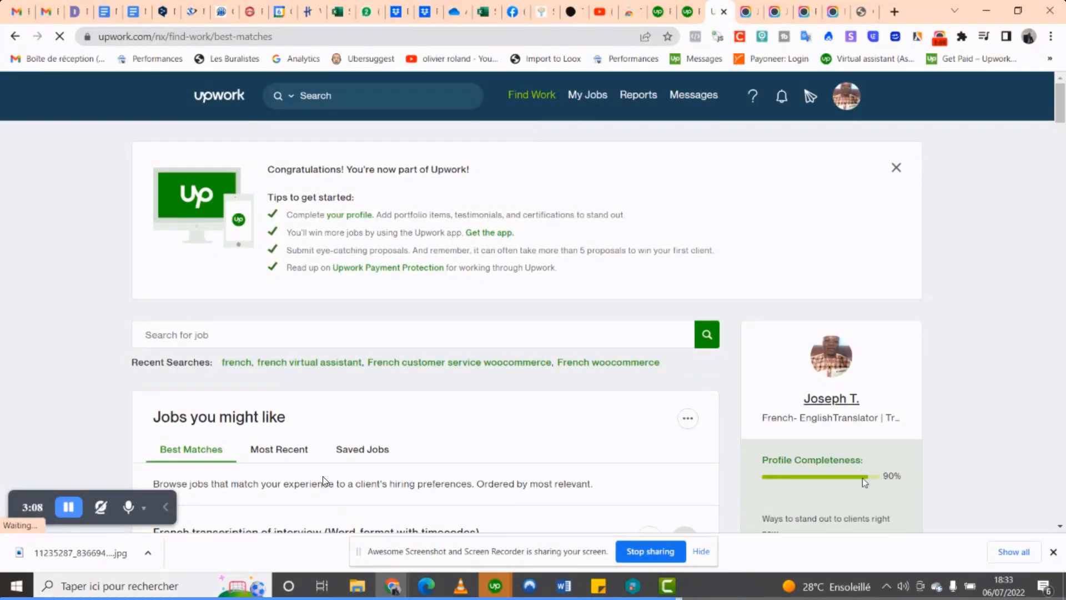
{"action": "scroll", "coordinate": [864, 482], "scroll_direction": "down", "scroll_amount": 1}
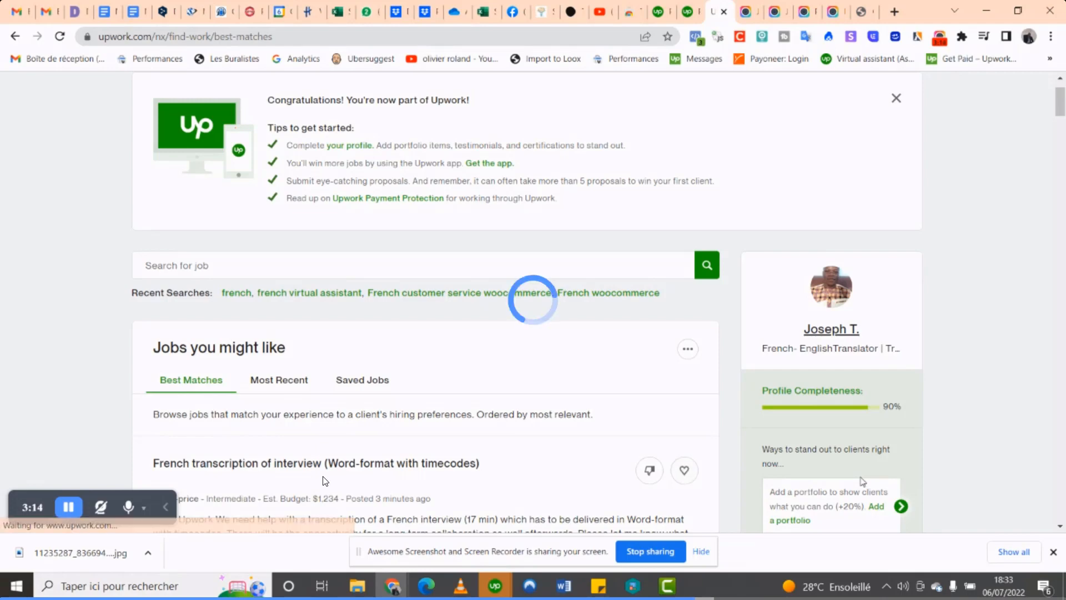
{"action": "scroll", "coordinate": [981, 403], "scroll_direction": "down", "scroll_amount": 3}
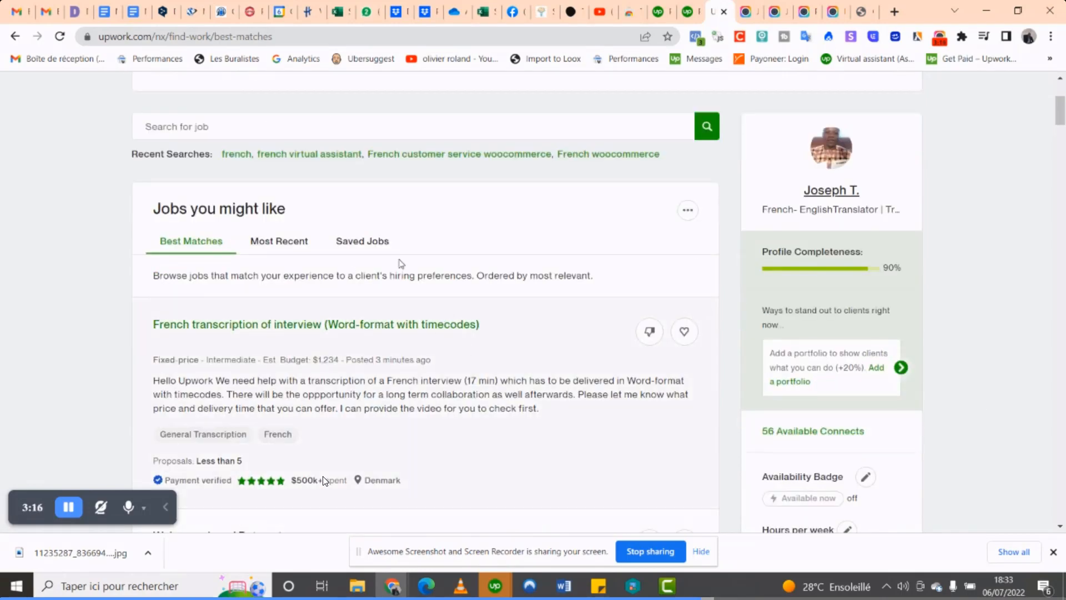
{"action": "scroll", "coordinate": [386, 333], "scroll_direction": "down", "scroll_amount": 5}
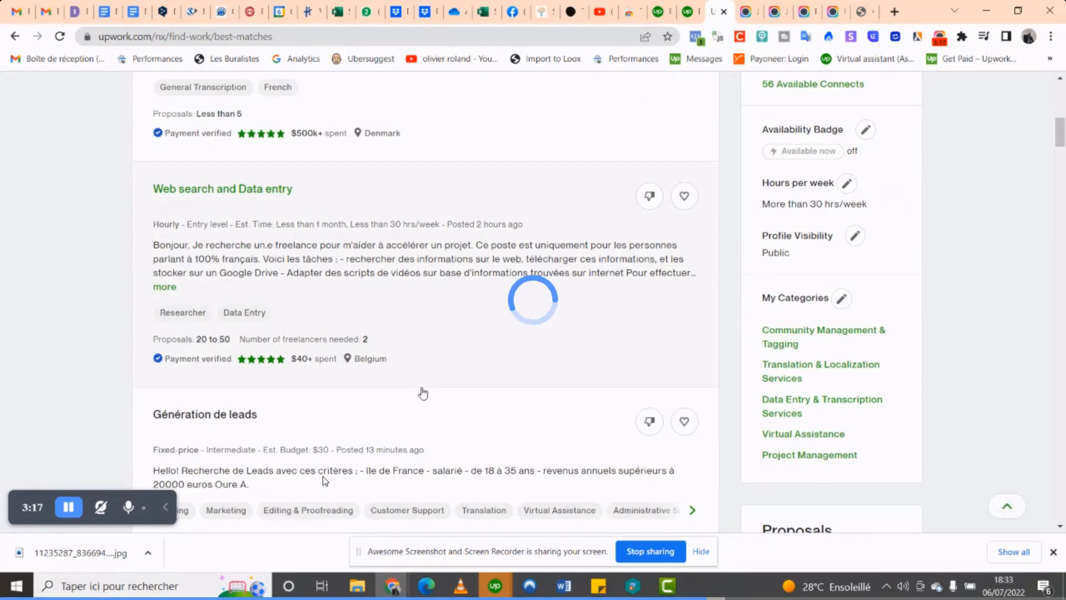
{"action": "scroll", "coordinate": [424, 393], "scroll_direction": "down", "scroll_amount": 2}
{"action": "scroll", "coordinate": [429, 393], "scroll_direction": "up", "scroll_amount": 9}
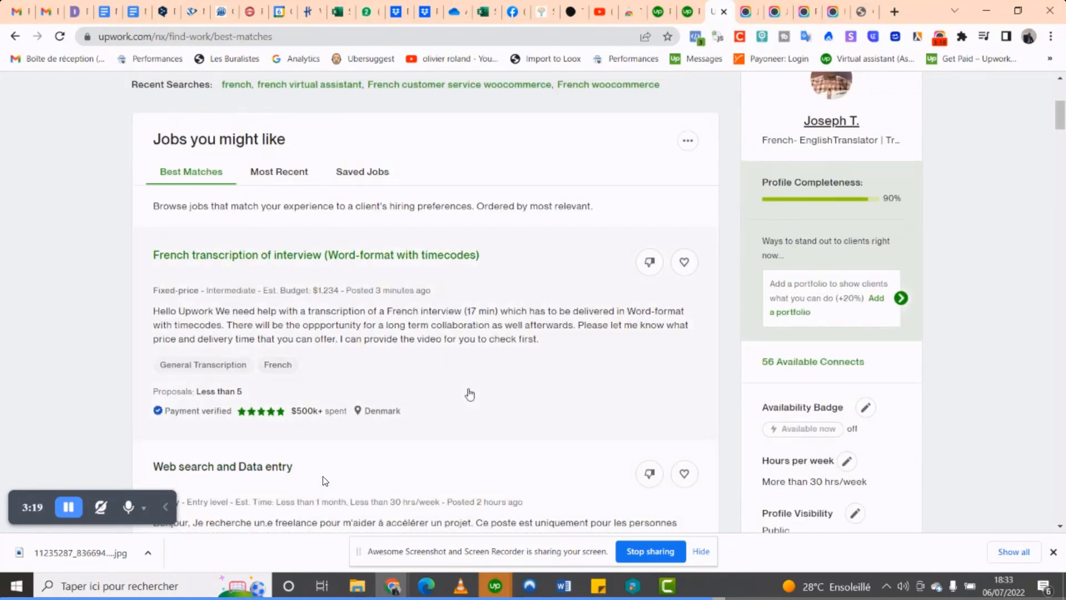
{"action": "scroll", "coordinate": [471, 401], "scroll_direction": "up", "scroll_amount": 2}
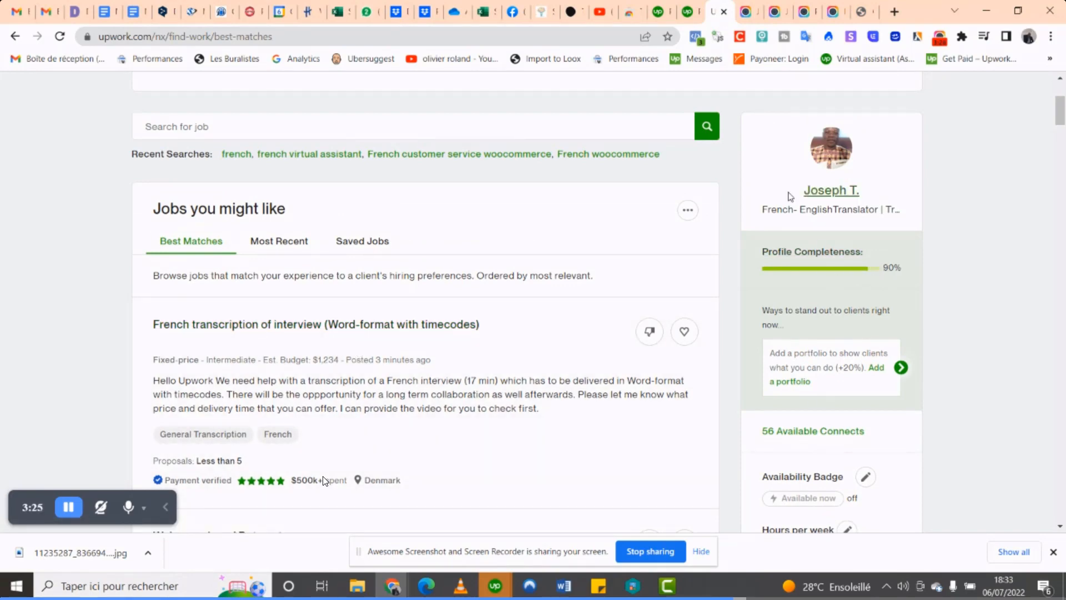
- Review the profile summary beside the job feed, covering profile completeness, portfolio suggestion, categories, proposals, Project Catalog and the payment and help links
{"action": "left_click_drag", "start_coordinate": [902, 268], "coordinate": [880, 267]}
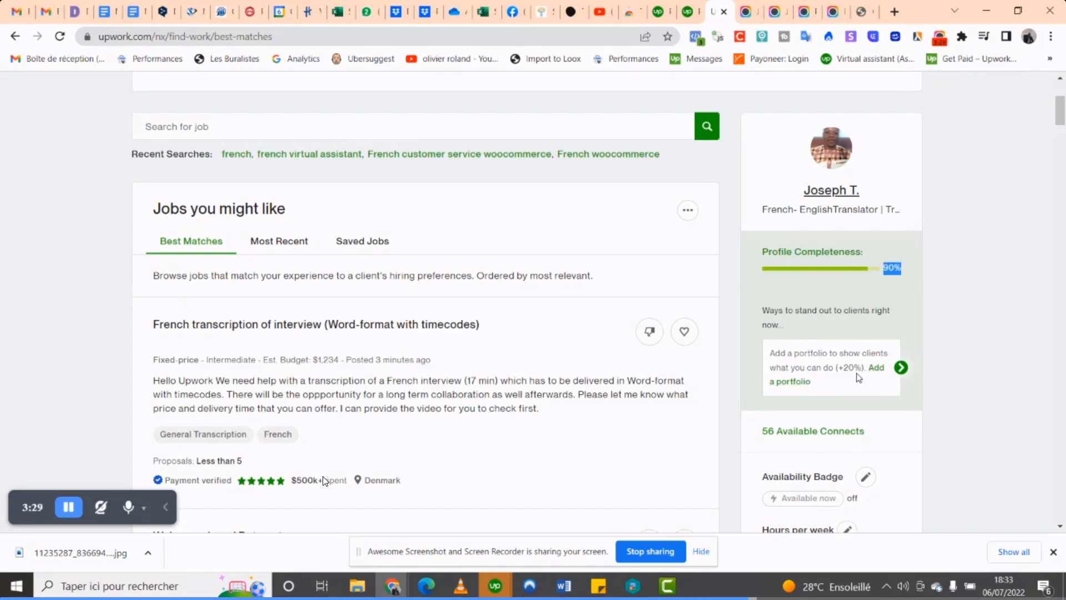
{"action": "scroll", "coordinate": [857, 356], "scroll_direction": "down", "scroll_amount": 1}
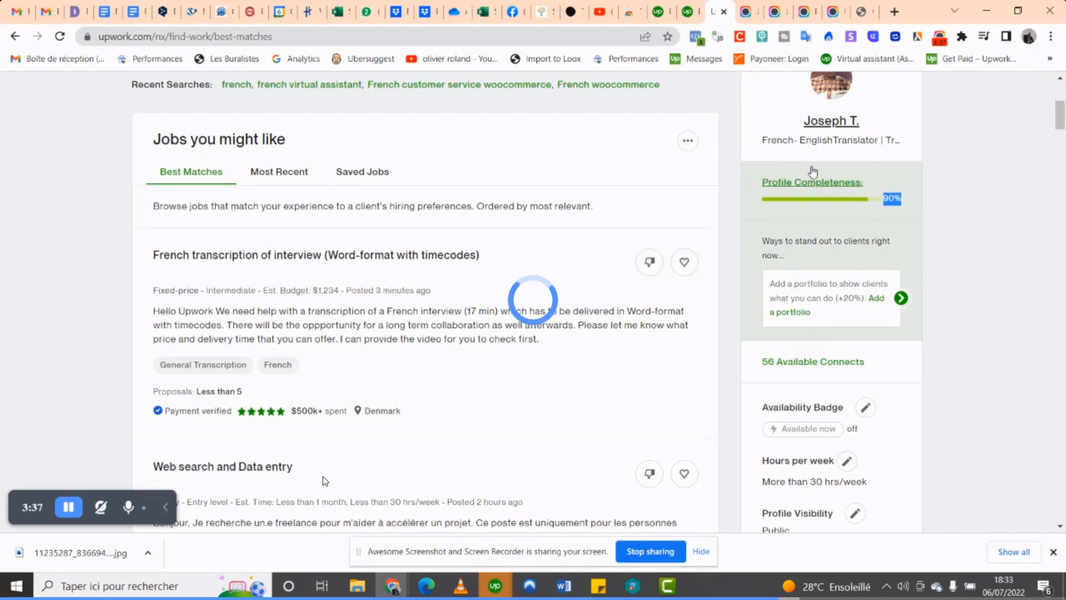
{"action": "scroll", "coordinate": [1065, 183], "scroll_direction": "down", "scroll_amount": 1}
{"action": "scroll", "coordinate": [325, 480], "scroll_direction": "down", "scroll_amount": 4}
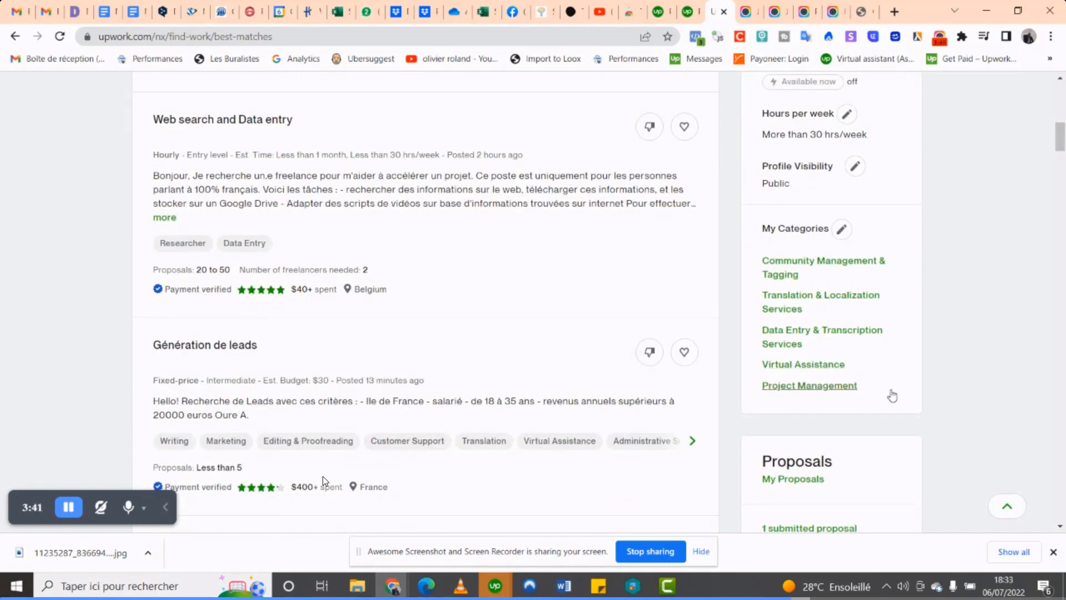
{"action": "left_click_drag", "start_coordinate": [853, 387], "coordinate": [895, 354]}
{"action": "scroll", "coordinate": [898, 376], "scroll_direction": "down", "scroll_amount": 1}
{"action": "scroll", "coordinate": [898, 376], "scroll_direction": "down", "scroll_amount": 2}
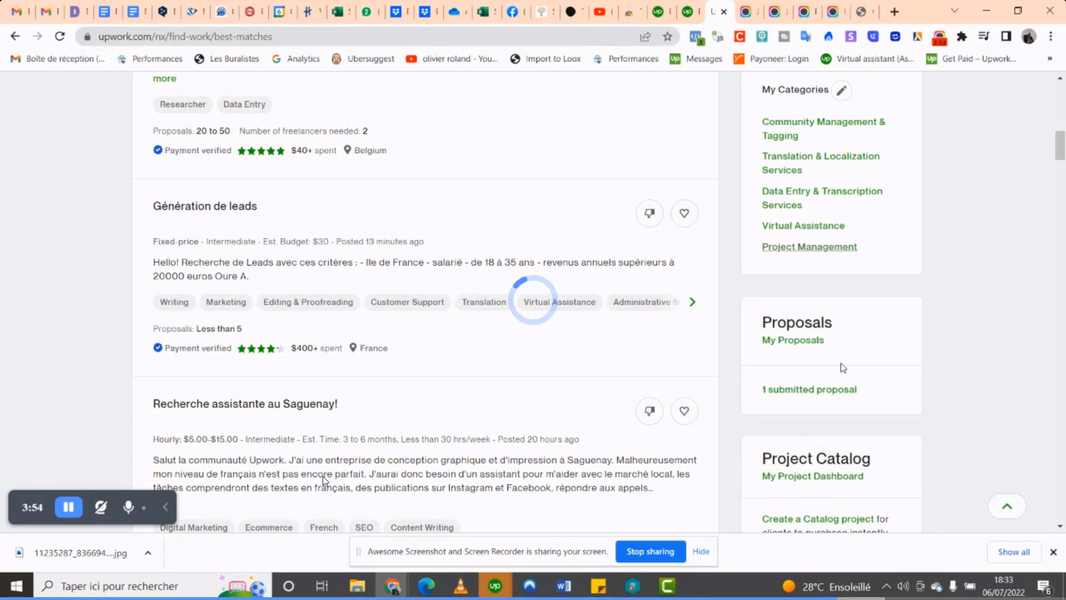
{"action": "scroll", "coordinate": [847, 380], "scroll_direction": "down", "scroll_amount": 2}
{"action": "scroll", "coordinate": [822, 250], "scroll_direction": "down", "scroll_amount": 1}
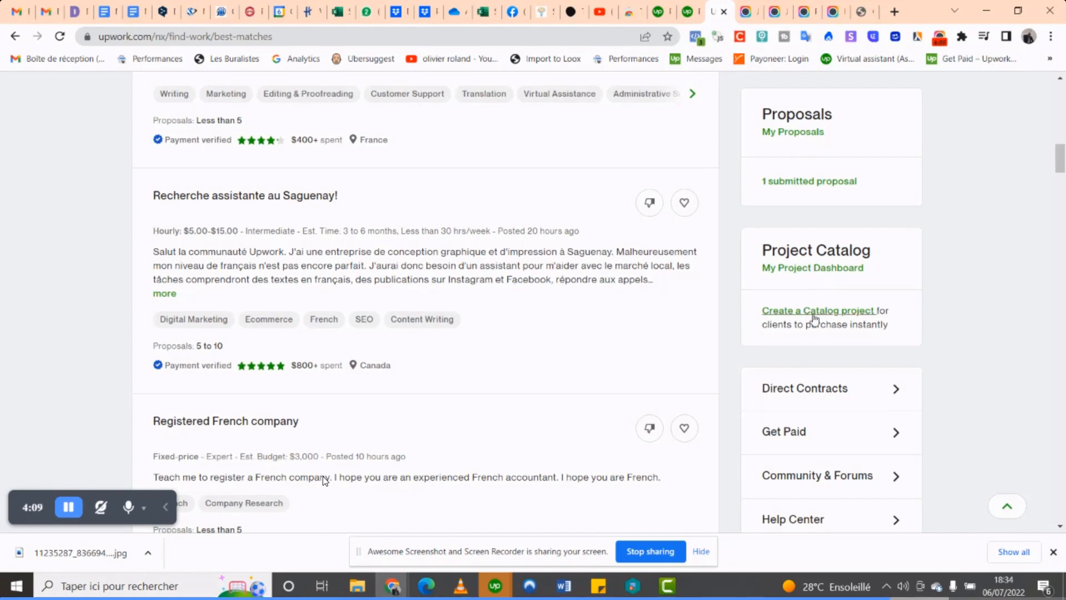
{"action": "scroll", "coordinate": [815, 318], "scroll_direction": "down", "scroll_amount": 1}
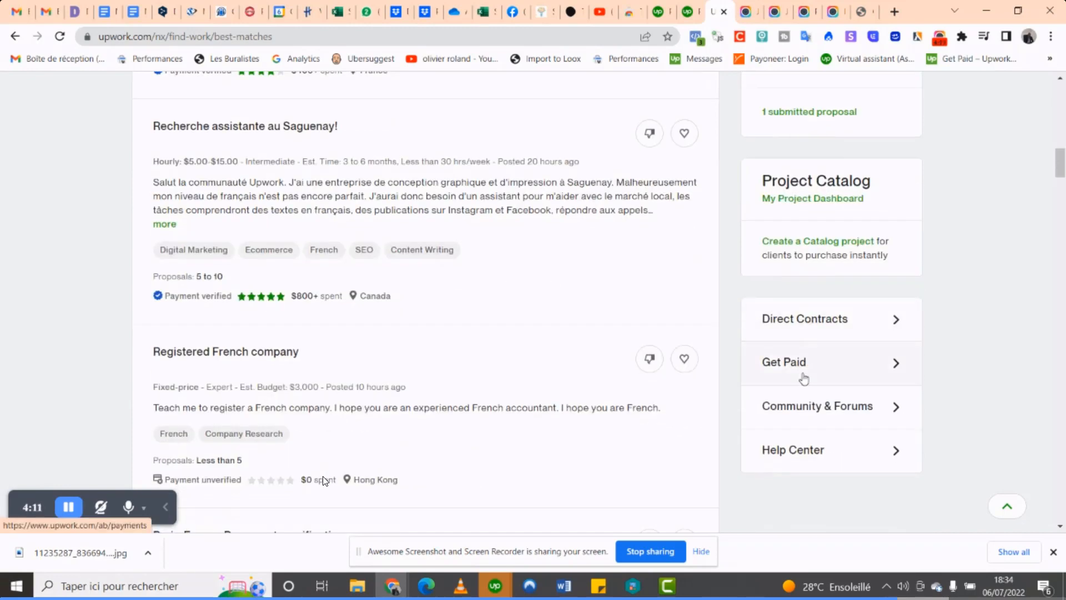